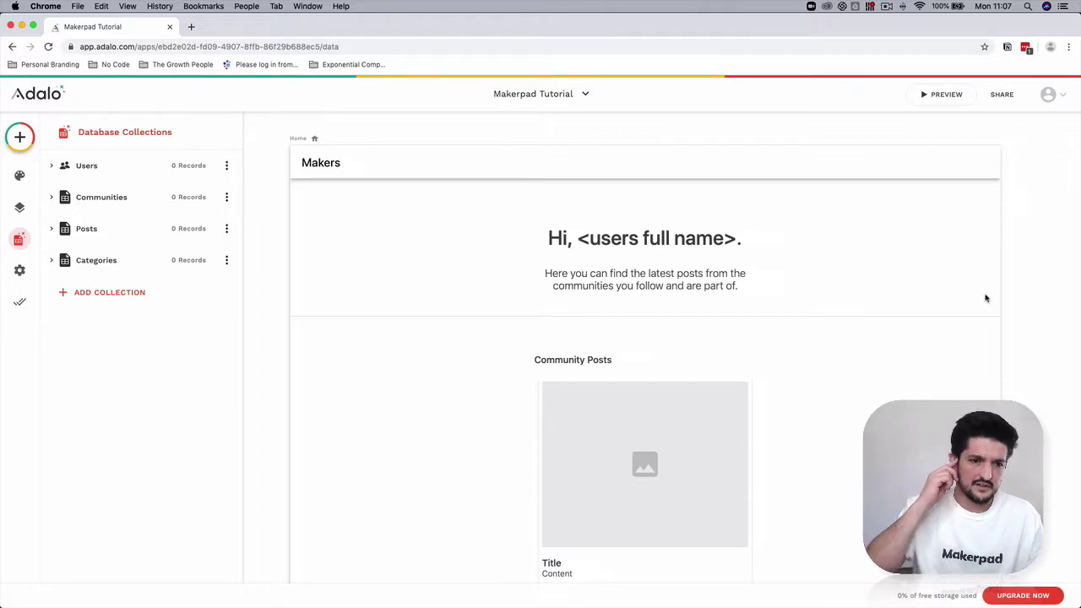
Add a Users relationship to the Communities collection where a user can have multiple communities and a community belongs to one user.
{"action": "left_click", "coordinate": [1071, 280]}
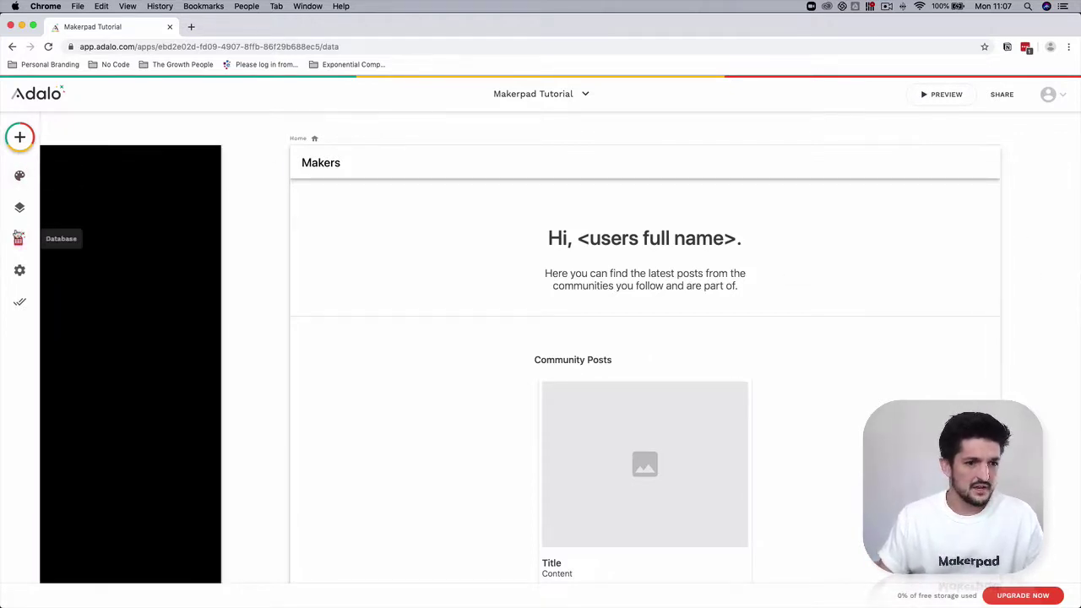
{"action": "left_click", "coordinate": [20, 240]}
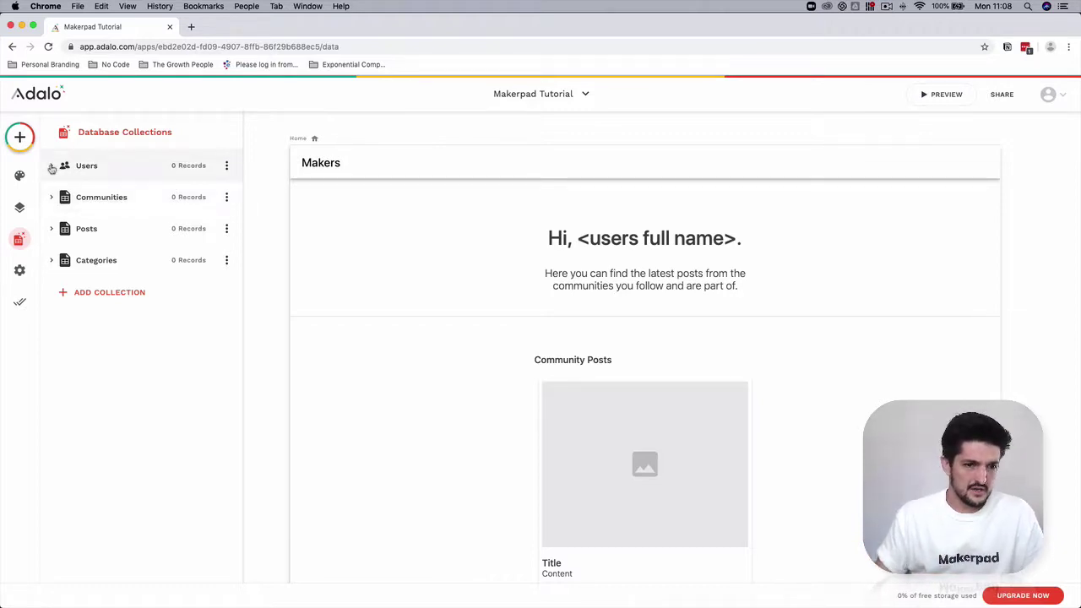
{"action": "left_click", "coordinate": [51, 197]}
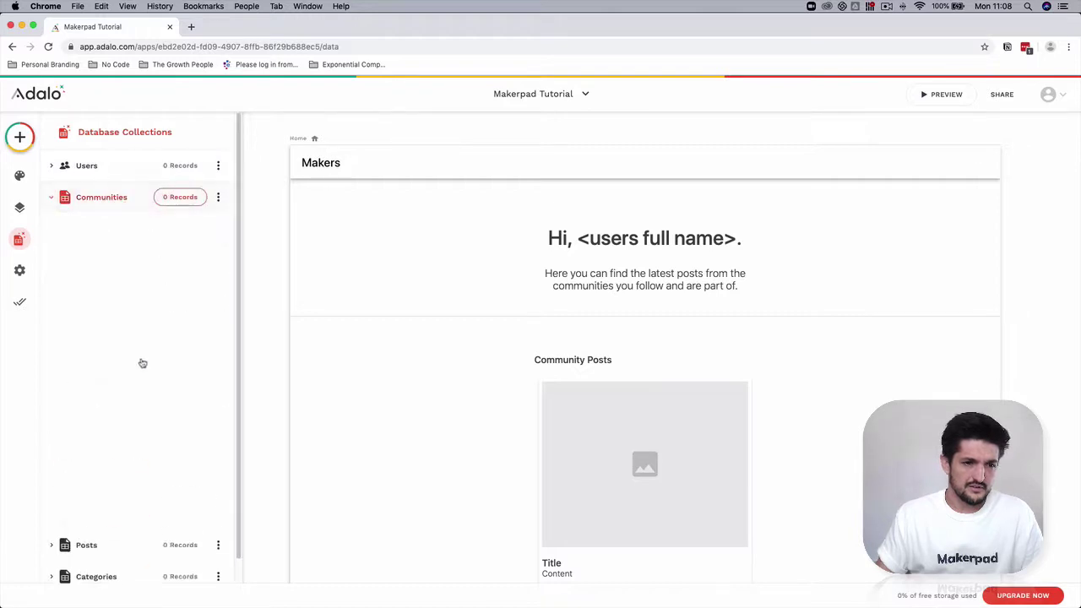
{"action": "scroll", "coordinate": [140, 422], "scroll_direction": "down", "scroll_amount": 3}
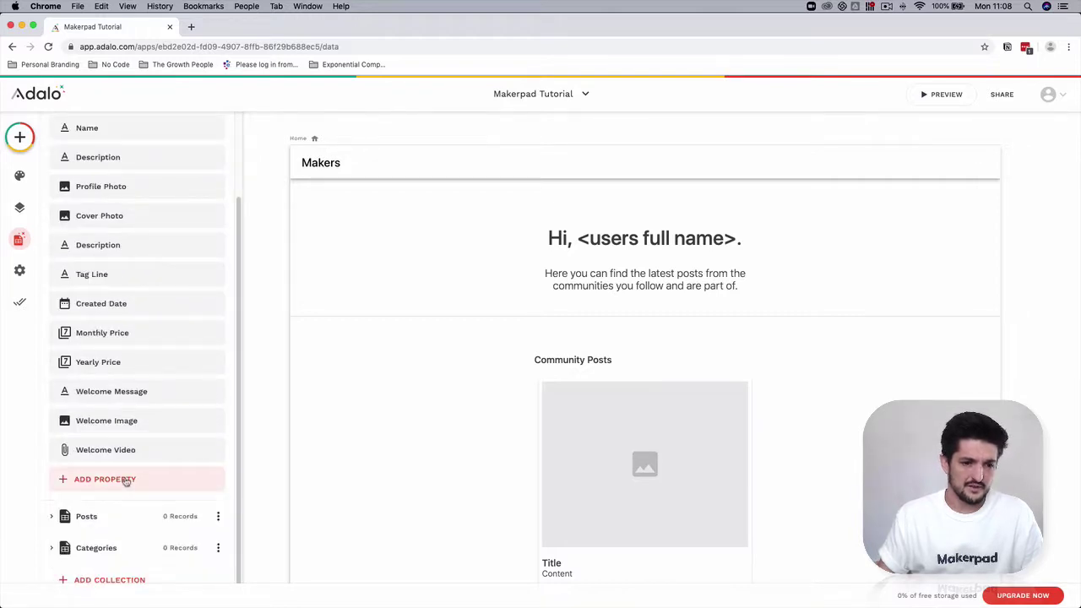
{"action": "left_click", "coordinate": [127, 479]}
{"action": "mouse_move", "coordinate": [131, 449]}
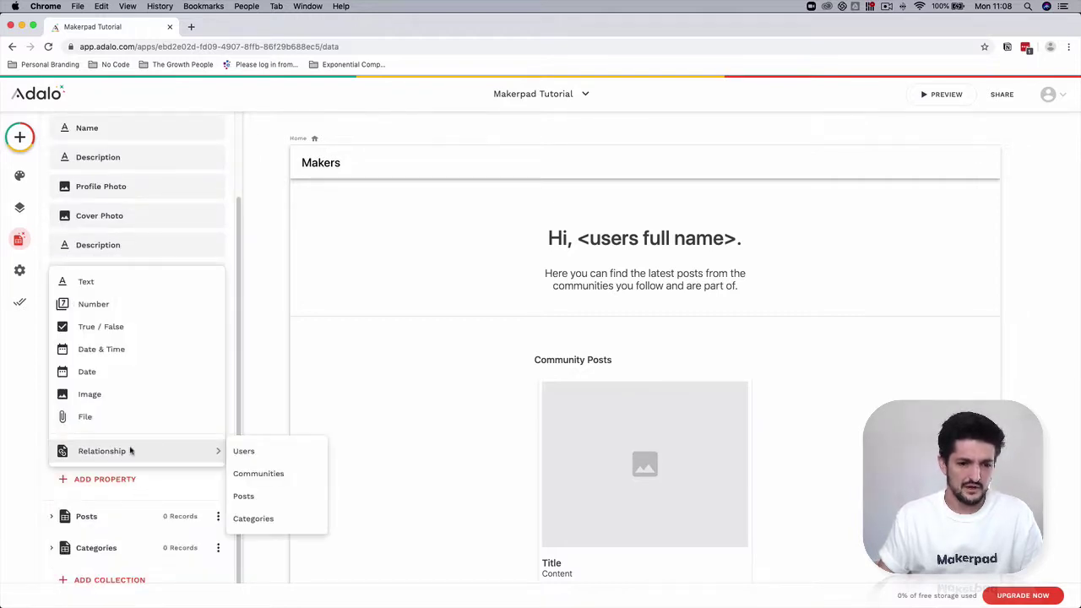
{"action": "left_click", "coordinate": [261, 453]}
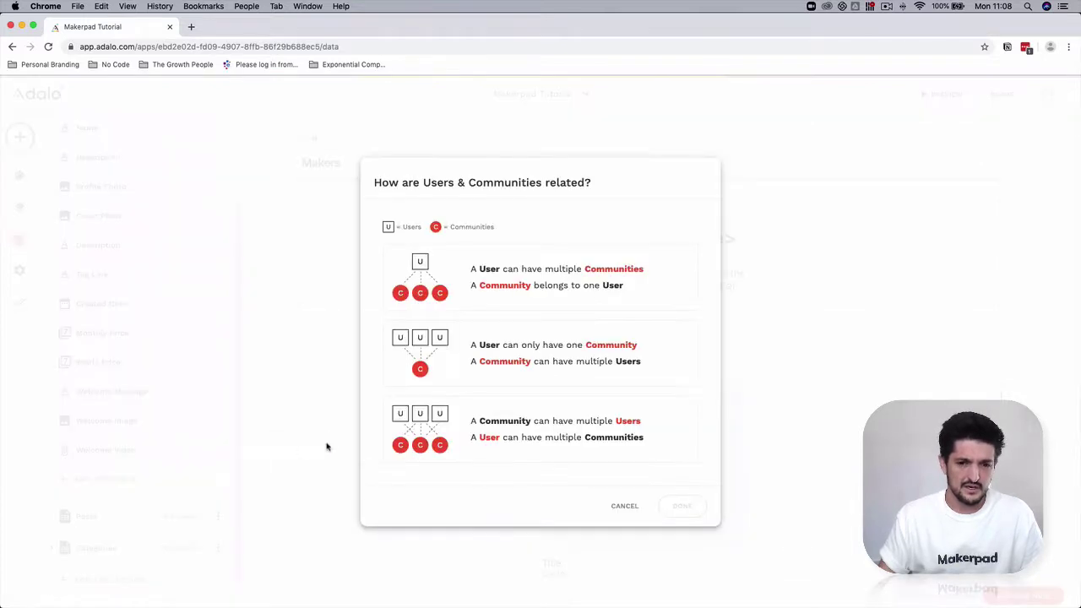
{"action": "left_click", "coordinate": [561, 283]}
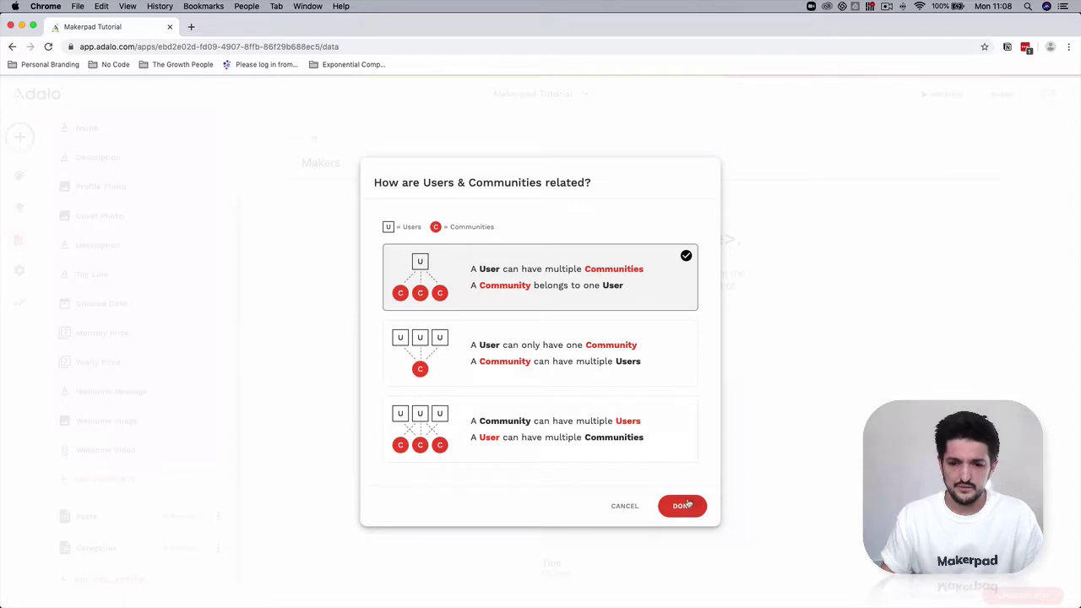
{"action": "left_click", "coordinate": [687, 505]}
Name the new Users relationship property in Communities "Community Owner" and save it.
{"action": "double_click", "coordinate": [95, 530]}
{"action": "type", "text": "Community Owner"}
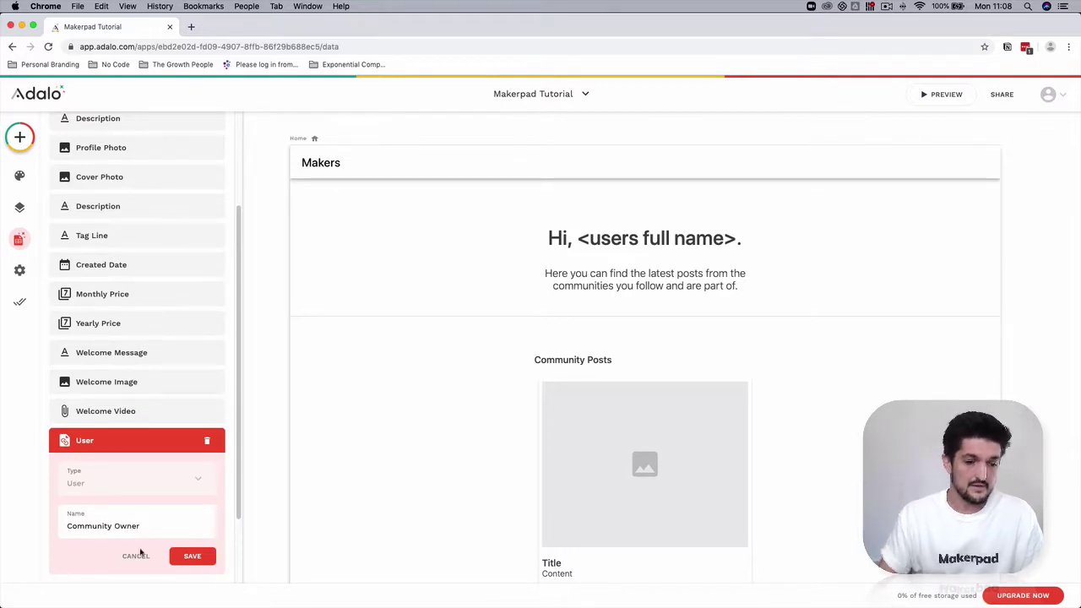
{"action": "left_click", "coordinate": [207, 557]}
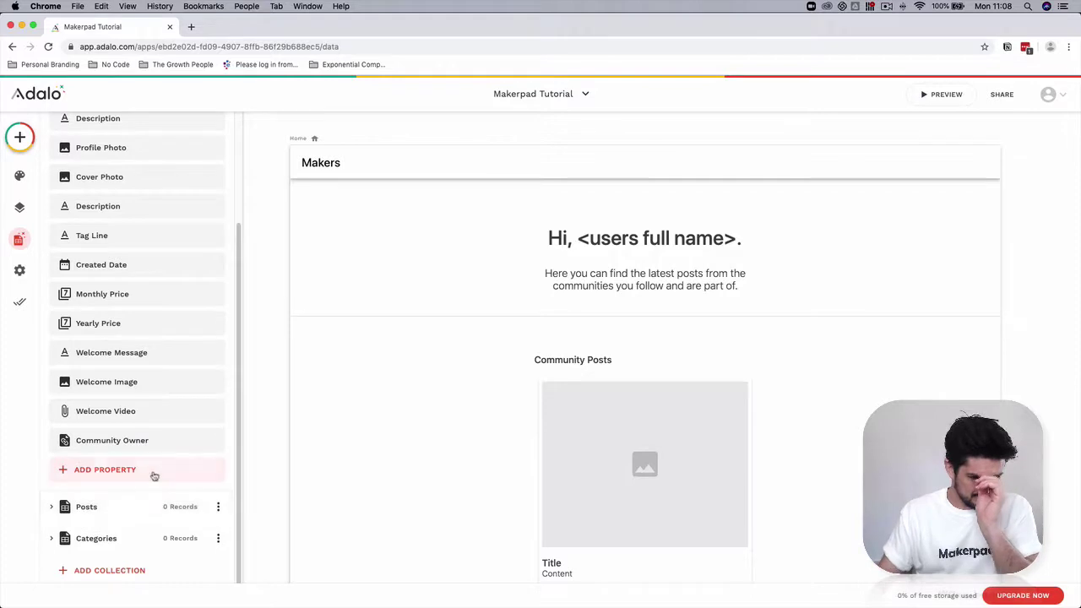
Rename the Communities relationship property in the Users collection as "Communities Owned" and save it.
{"action": "scroll", "coordinate": [146, 485], "scroll_direction": "up", "scroll_amount": 5}
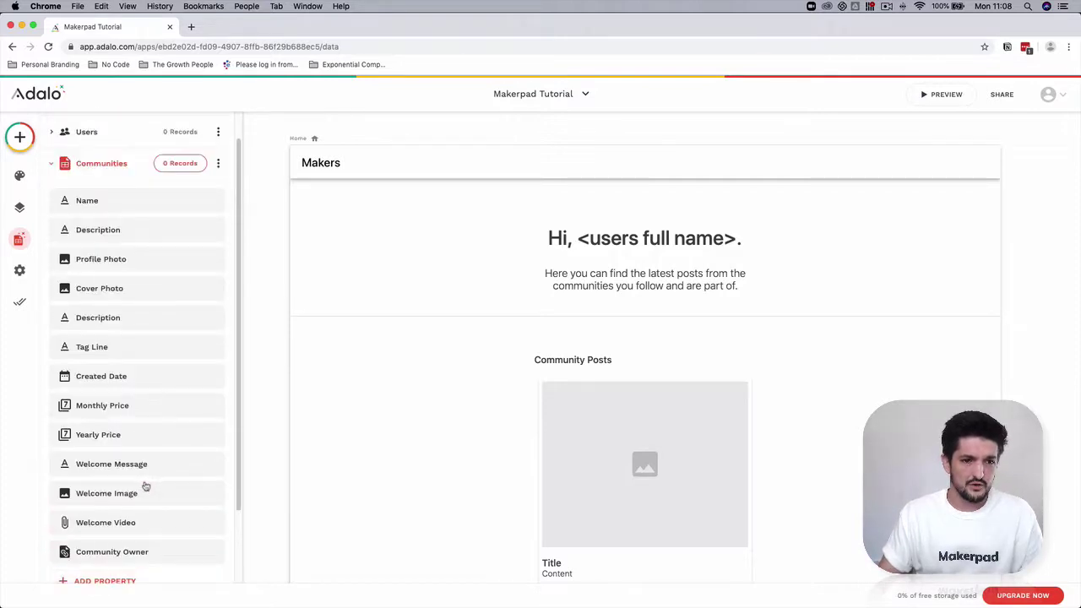
{"action": "left_click", "coordinate": [53, 167]}
{"action": "scroll", "coordinate": [135, 397], "scroll_direction": "down", "scroll_amount": 8}
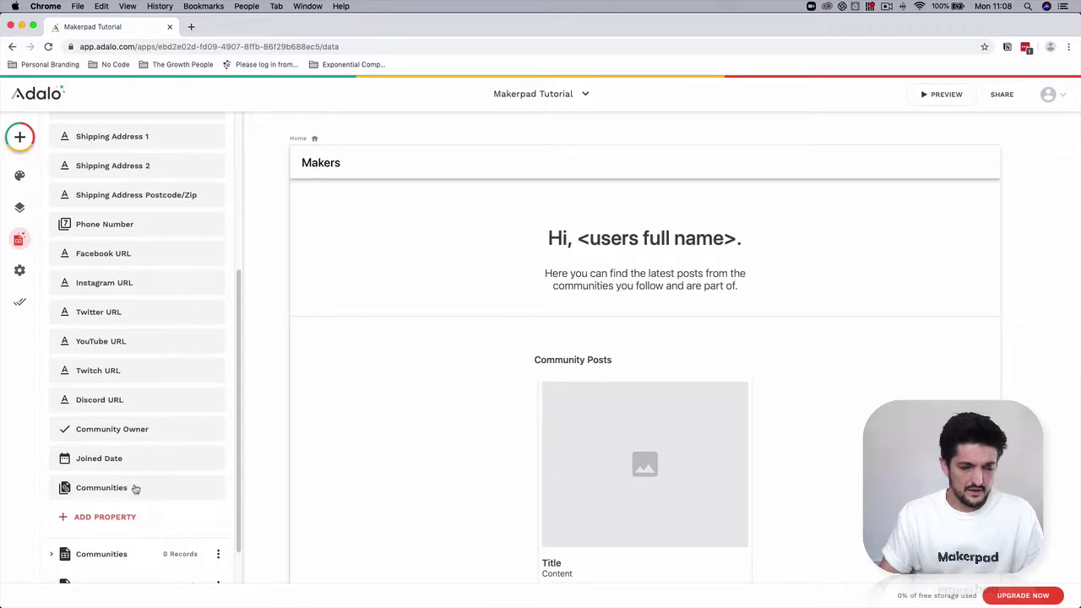
{"action": "left_click", "coordinate": [135, 488]}
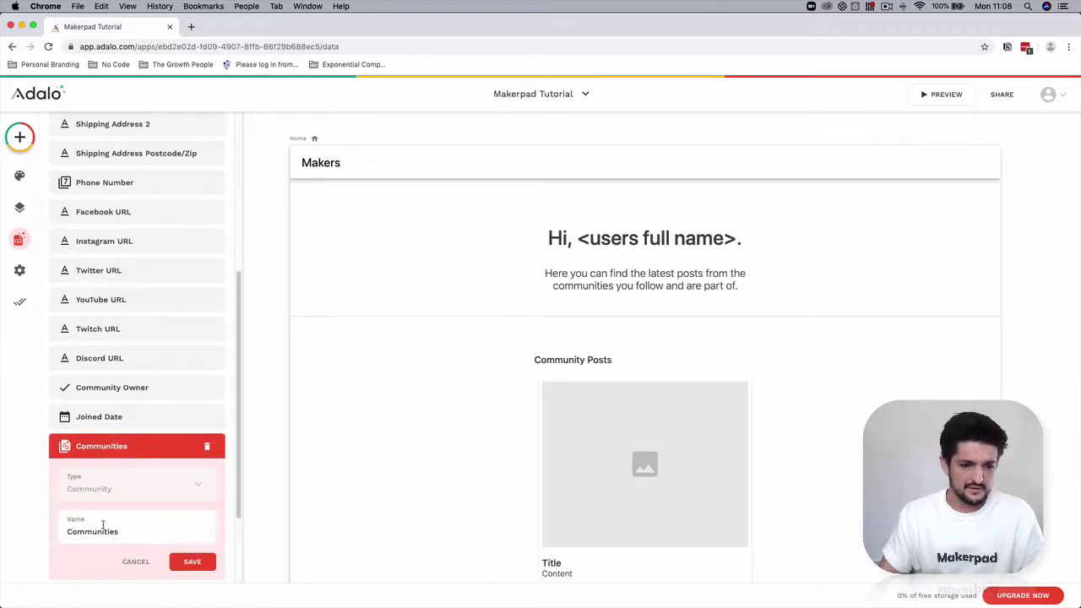
{"action": "type", "text": "Owned"}
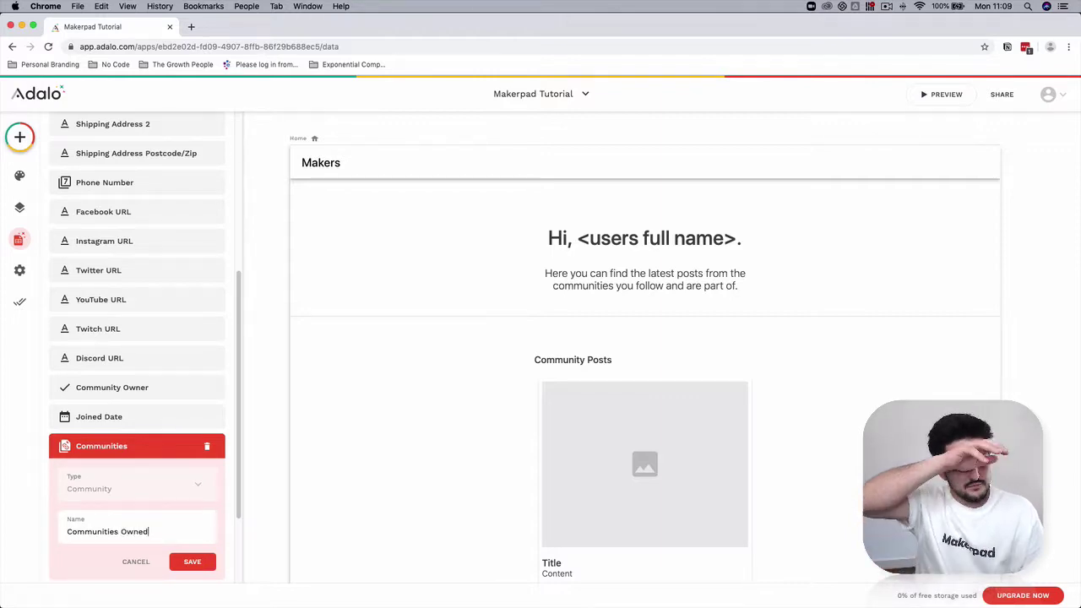
{"action": "left_click", "coordinate": [207, 566]}
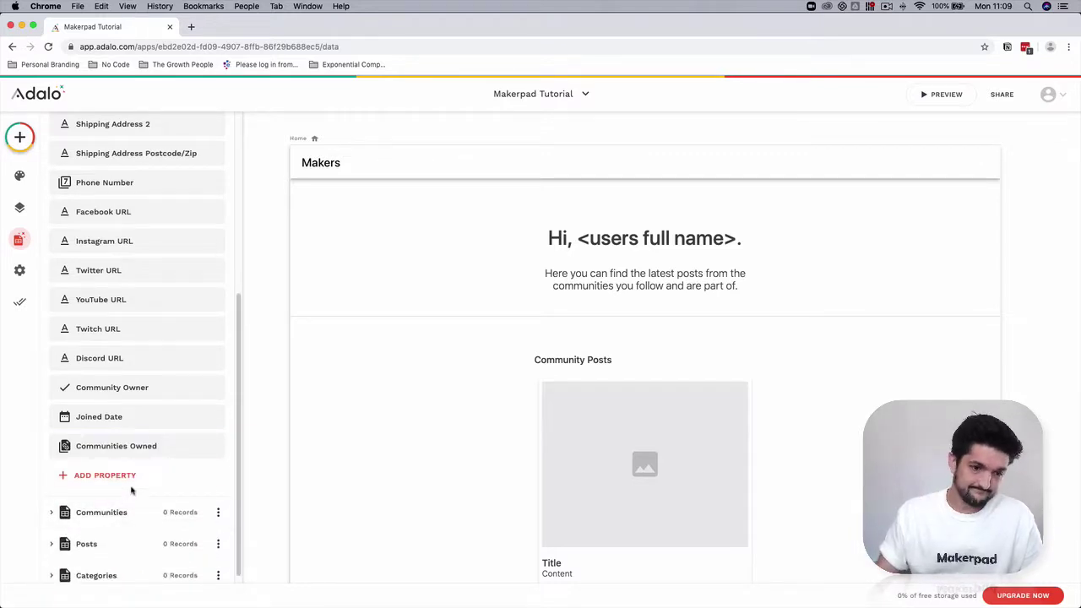
Add a Communities relationship to the Users collection where users can have multiple communities and communities can have multiple users.
{"action": "scroll", "coordinate": [109, 433], "scroll_direction": "up", "scroll_amount": 3}
{"action": "scroll", "coordinate": [109, 433], "scroll_direction": "up", "scroll_amount": 3}
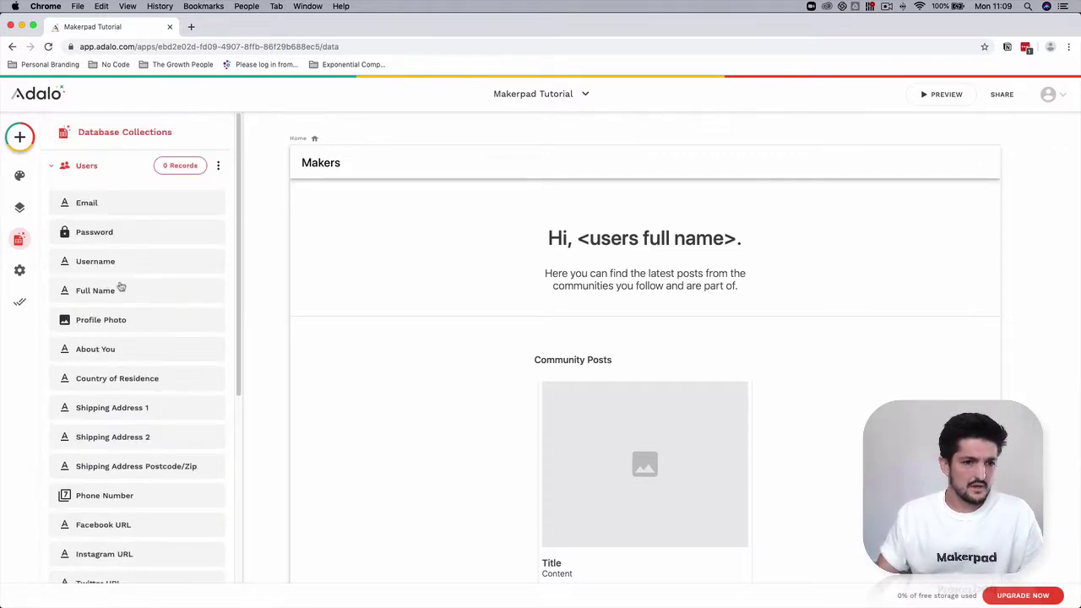
{"action": "left_click", "coordinate": [53, 166]}
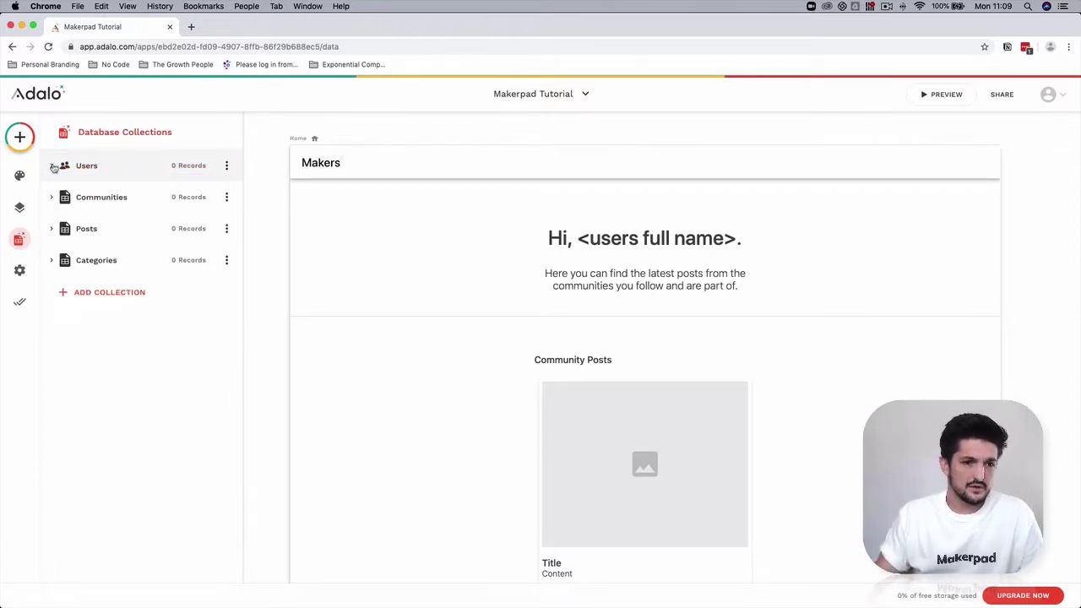
{"action": "left_click", "coordinate": [52, 167]}
{"action": "scroll", "coordinate": [130, 307], "scroll_direction": "down", "scroll_amount": 5}
{"action": "scroll", "coordinate": [160, 481], "scroll_direction": "down", "scroll_amount": 2}
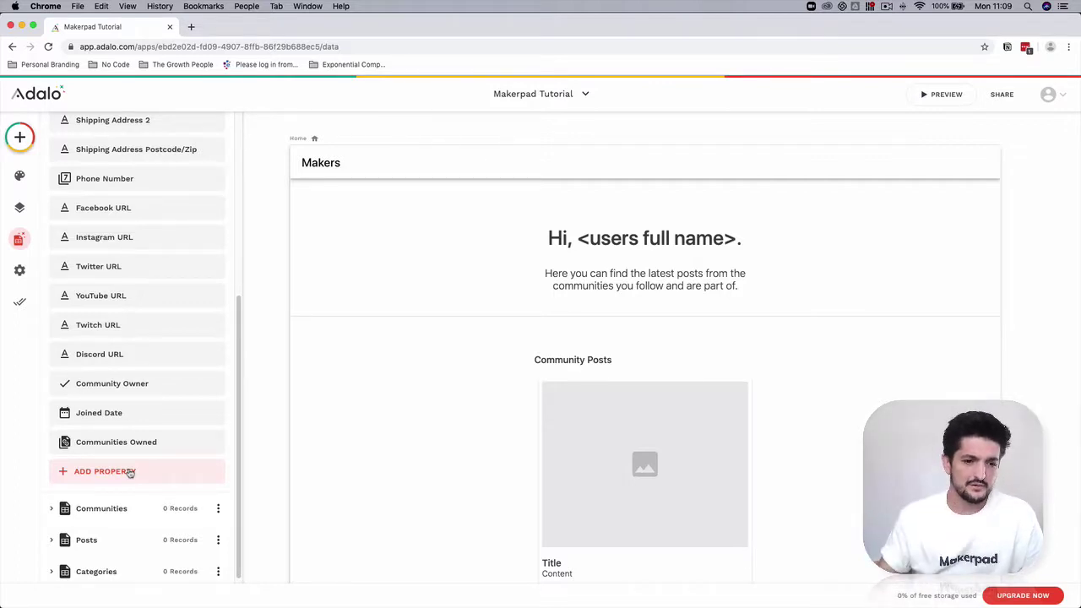
{"action": "left_click", "coordinate": [129, 473]}
{"action": "mouse_move", "coordinate": [120, 445]}
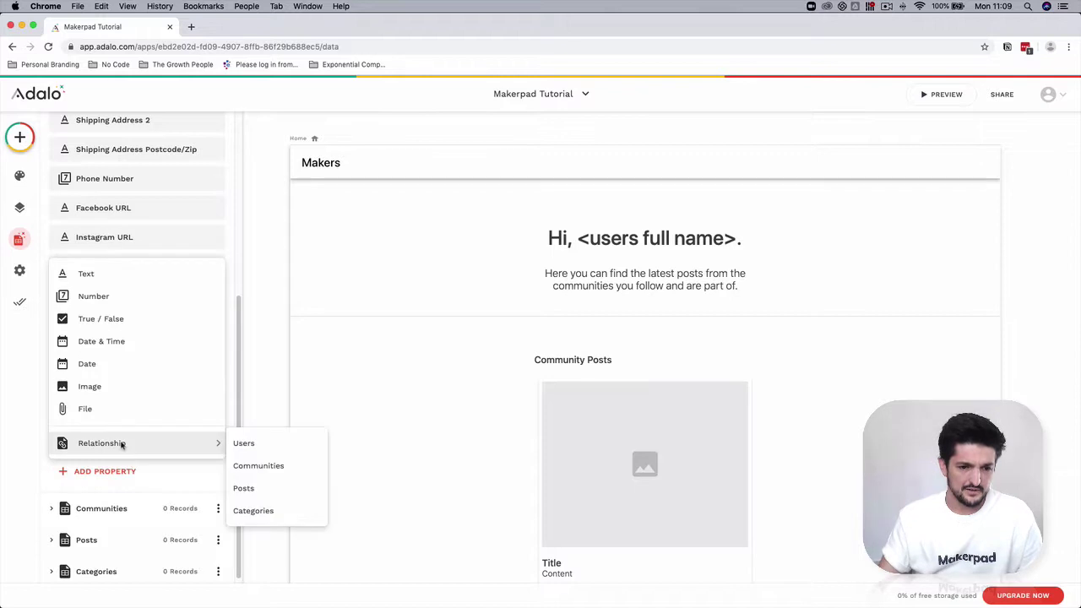
{"action": "left_click", "coordinate": [257, 466]}
{"action": "left_click", "coordinate": [527, 360]}
{"action": "left_click", "coordinate": [541, 433]}
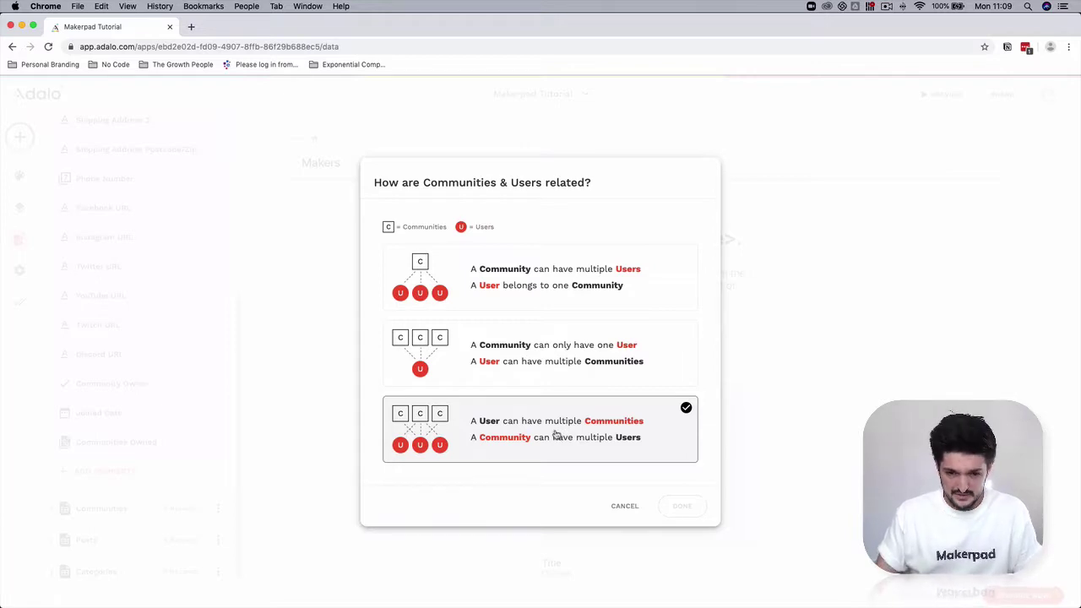
{"action": "left_click", "coordinate": [683, 506]}
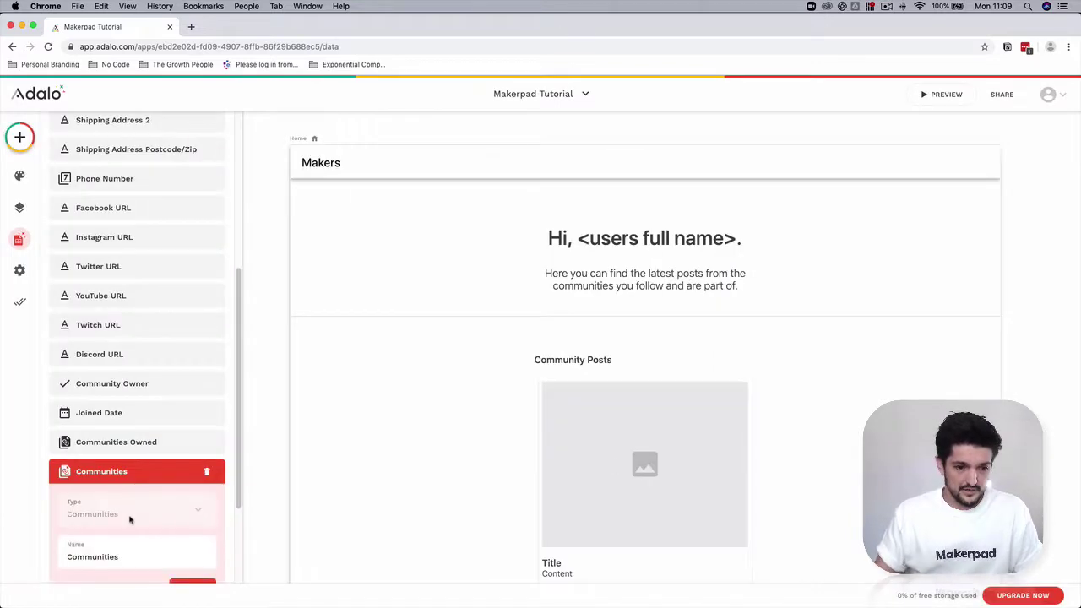
Name the new many-to-many relationship property in Users "Communities Followed" and save it.
{"action": "scroll", "coordinate": [135, 506], "scroll_direction": "down", "scroll_amount": 1}
{"action": "type", "text": "Followed"}
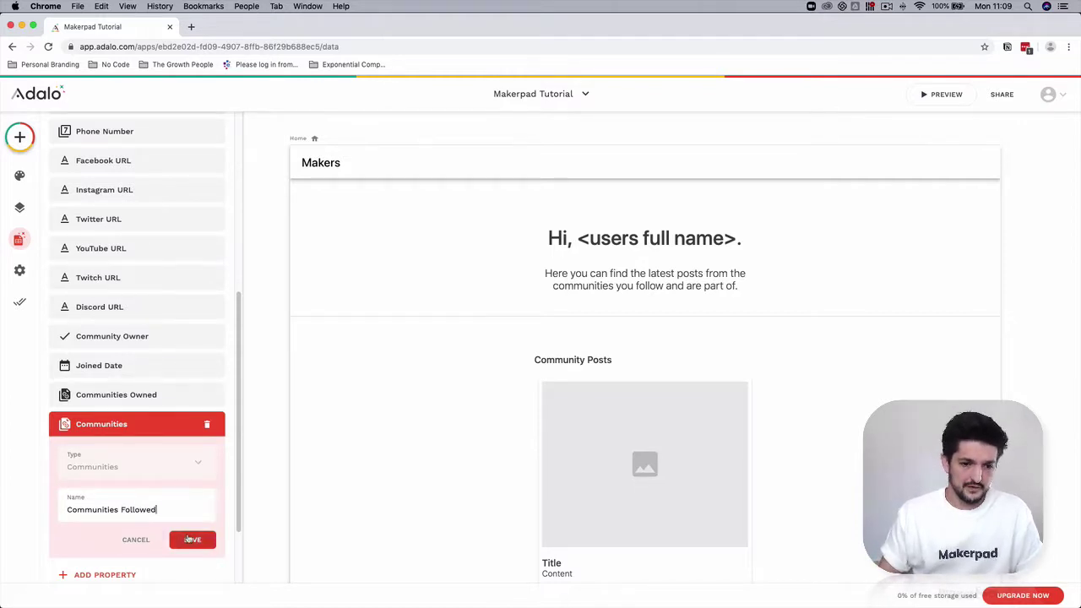
{"action": "left_click", "coordinate": [188, 539]}
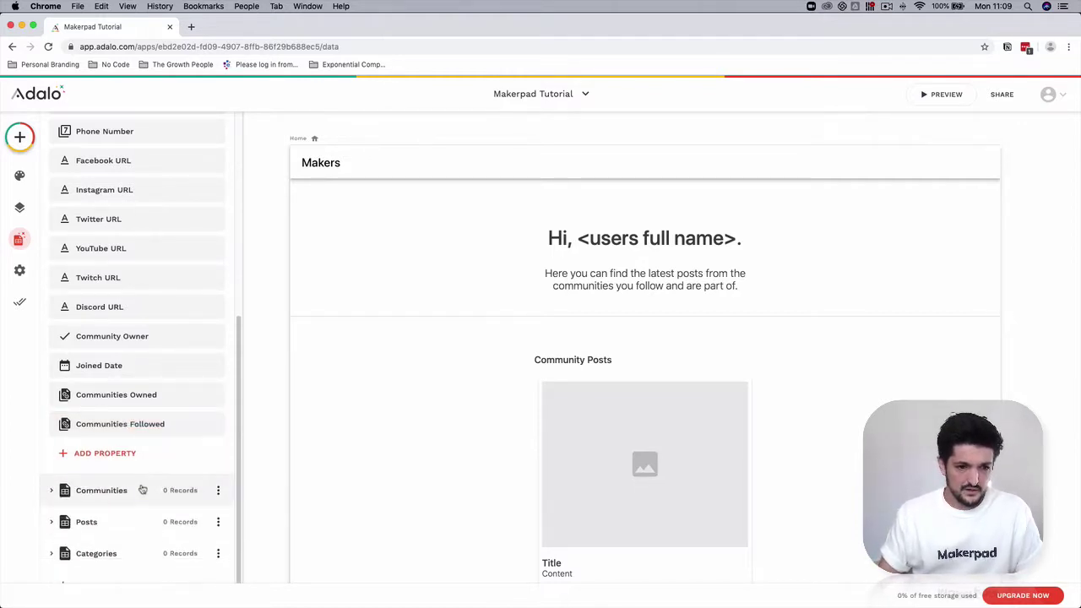
Rename the Users relationship property in the Communities collection as "Community Followers" and save it.
{"action": "left_click", "coordinate": [52, 495]}
{"action": "scroll", "coordinate": [124, 499], "scroll_direction": "down", "scroll_amount": 1}
{"action": "left_click", "coordinate": [138, 480]}
{"action": "scroll", "coordinate": [147, 532], "scroll_direction": "down", "scroll_amount": 2}
{"action": "double_click", "coordinate": [120, 487]}
{"action": "type", "text": "Communitiy"}
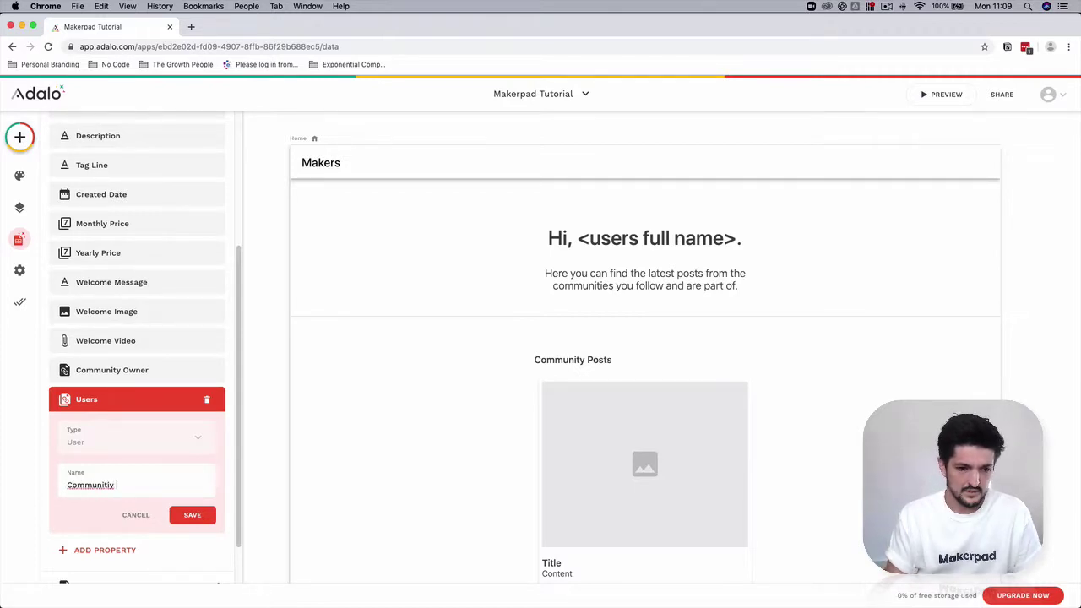
{"action": "key", "text": "BackSpace"}
{"action": "key", "text": "BackSpace"}
{"action": "key", "text": "BackSpace"}
{"action": "type", "text": "y Follower"}
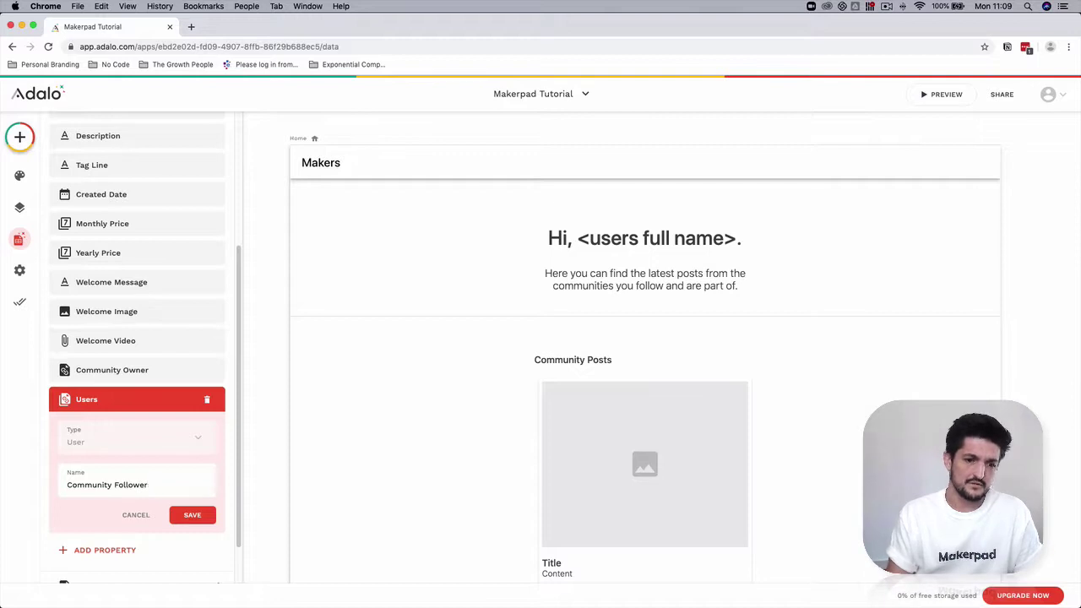
{"action": "key", "text": "Return"}
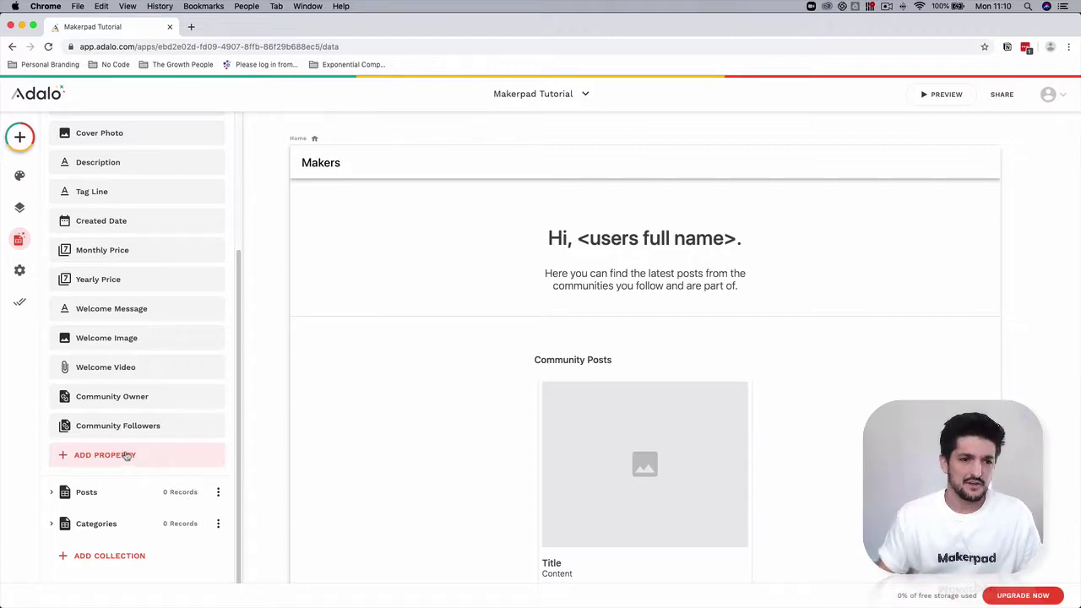
Add another Users relationship to the Communities collection where communities can have multiple users and users can have multiple communities.
{"action": "scroll", "coordinate": [130, 256], "scroll_direction": "up", "scroll_amount": 5}
{"action": "scroll", "coordinate": [118, 406], "scroll_direction": "down", "scroll_amount": 5}
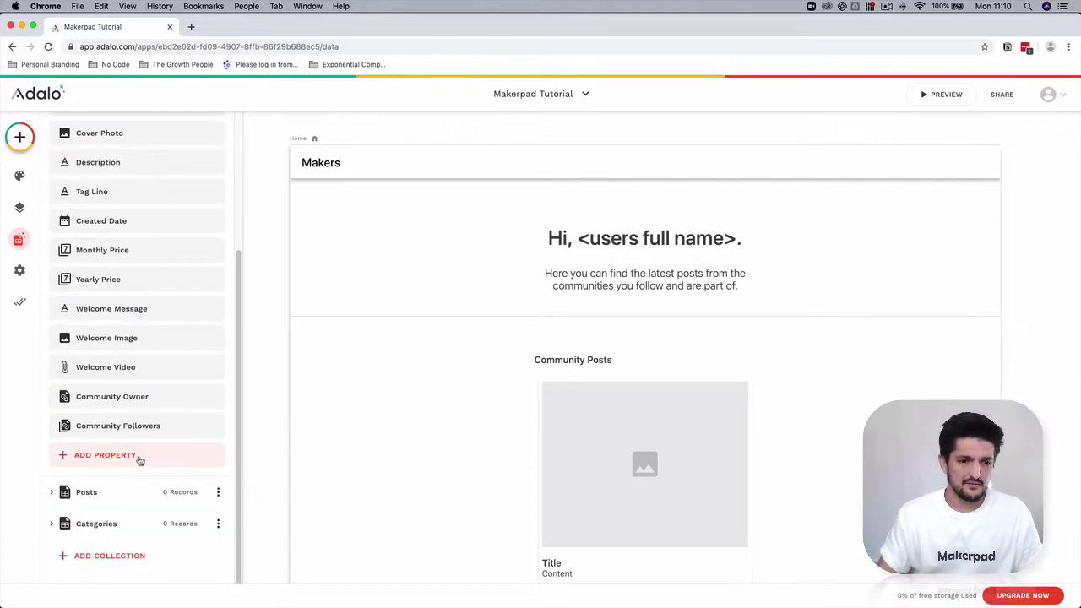
{"action": "left_click", "coordinate": [131, 457]}
{"action": "mouse_move", "coordinate": [138, 430]}
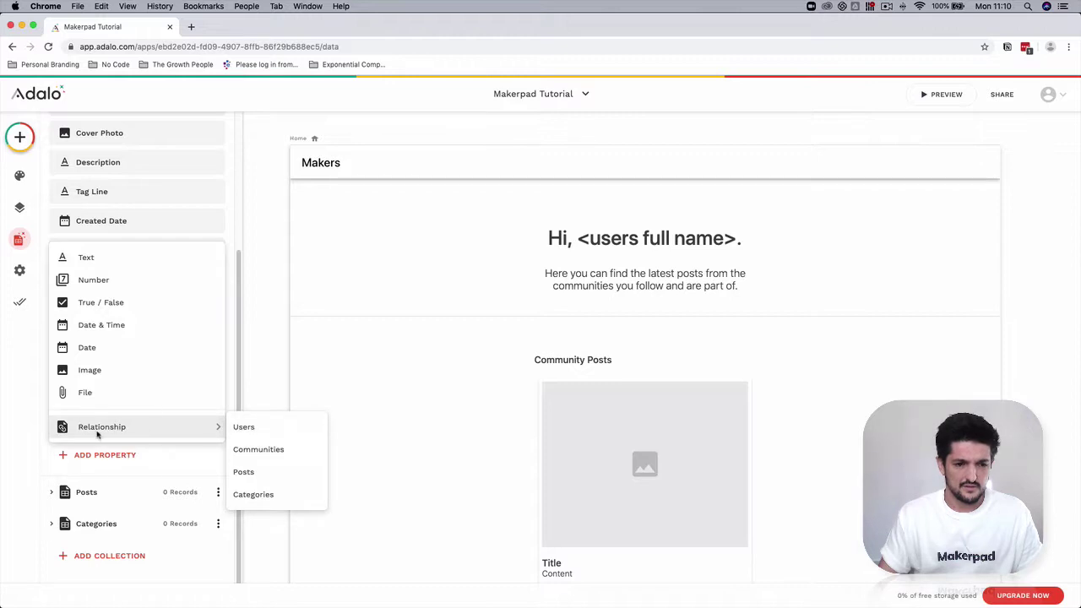
{"action": "left_click", "coordinate": [270, 428]}
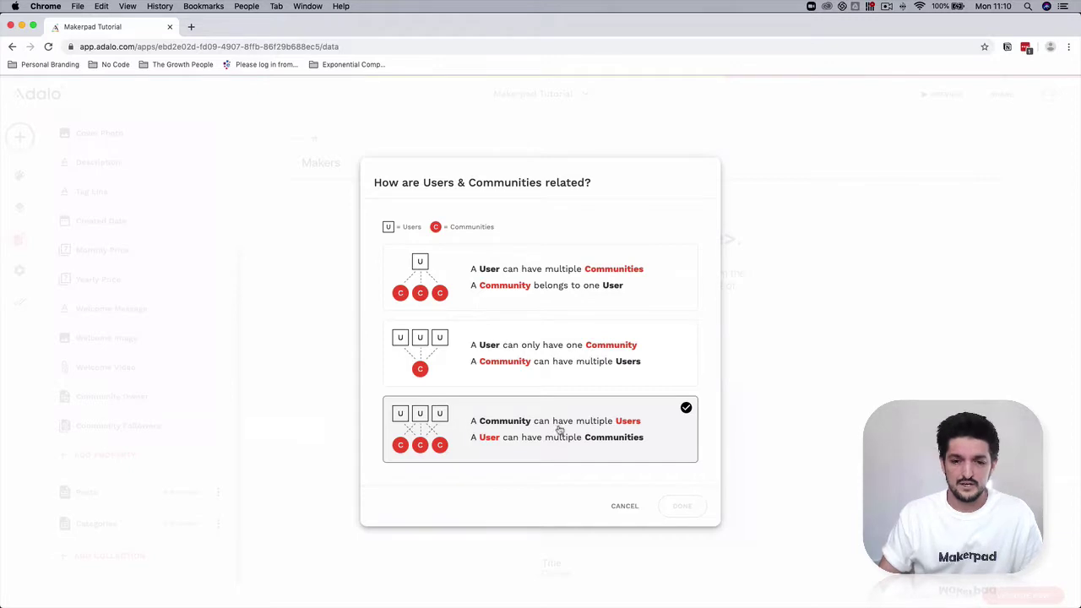
{"action": "left_click", "coordinate": [555, 433]}
{"action": "left_click", "coordinate": [683, 507]}
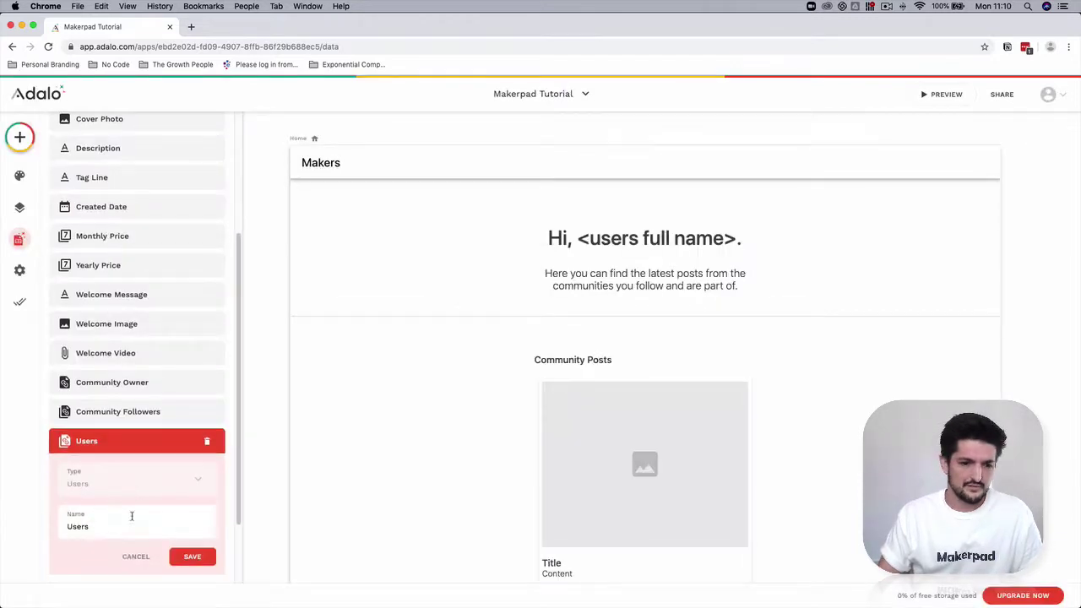
Name the new many-to-many relationship property in Communities "Community Members" and save it.
{"action": "double_click", "coordinate": [109, 525]}
{"action": "type", "text": "Community Memb"}
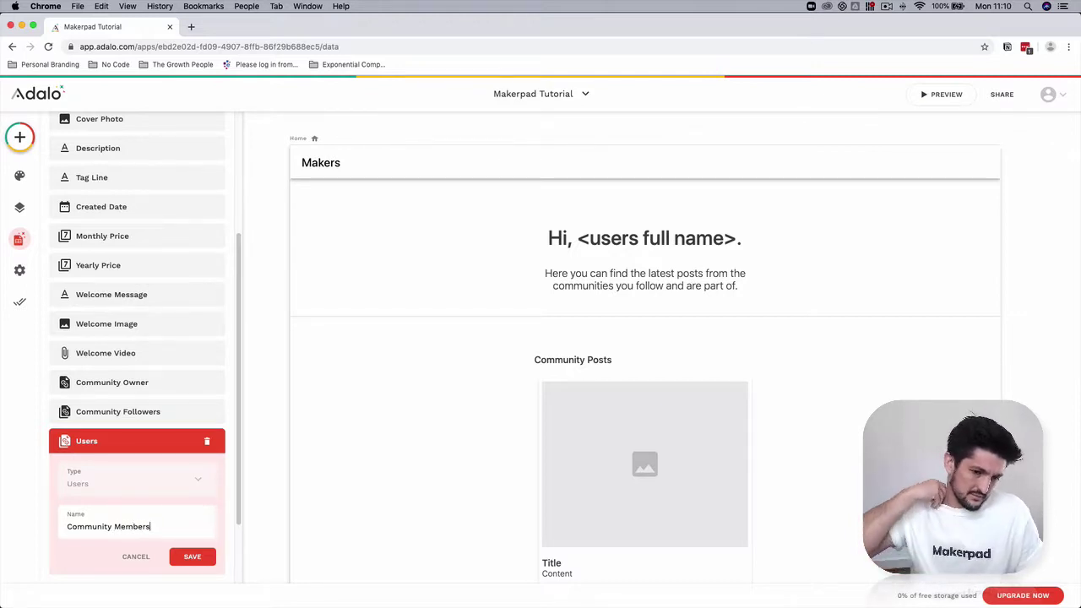
{"action": "left_click", "coordinate": [178, 560]}
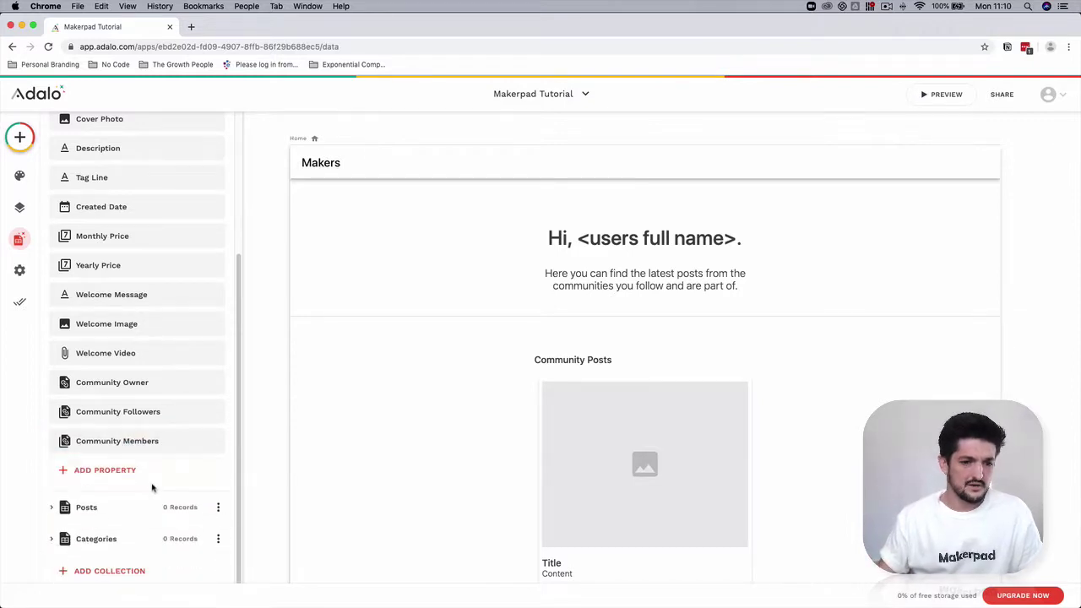
Rename the remaining Communities relationship property in the Users collection as "Communities Joined", save it and close the database collections.
{"action": "scroll", "coordinate": [138, 492], "scroll_direction": "up", "scroll_amount": 5}
{"action": "left_click", "coordinate": [84, 166]}
{"action": "scroll", "coordinate": [169, 390], "scroll_direction": "down", "scroll_amount": 5}
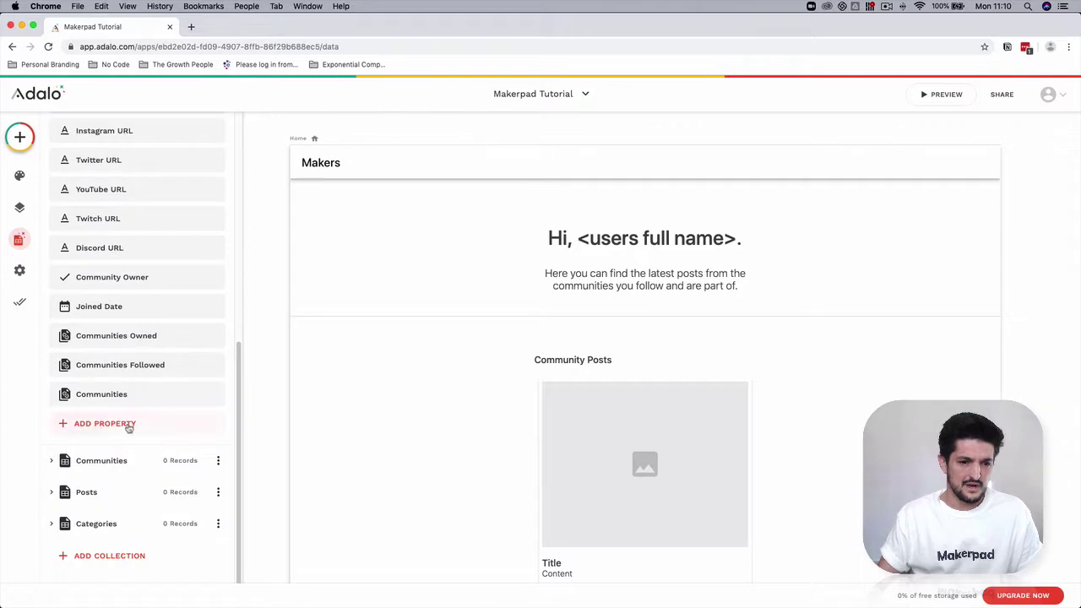
{"action": "left_click", "coordinate": [126, 396]}
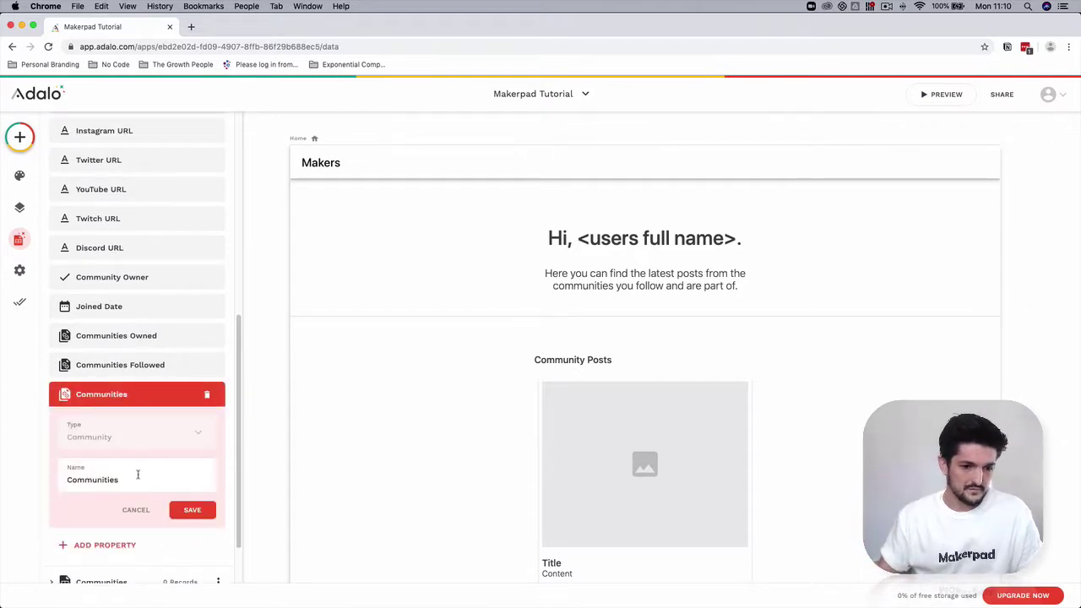
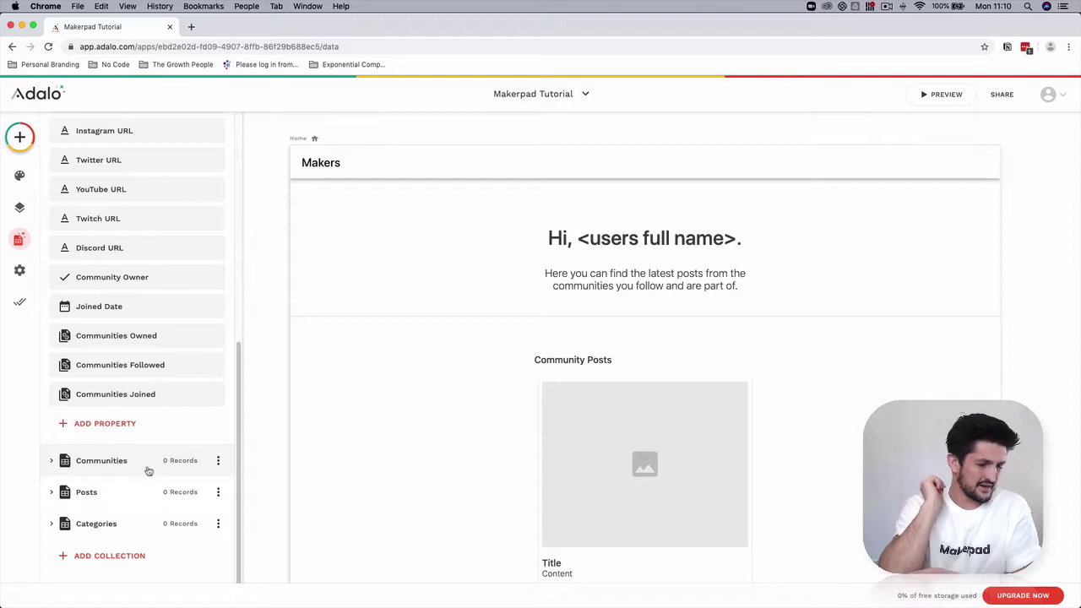
{"action": "left_click", "coordinate": [251, 358]}
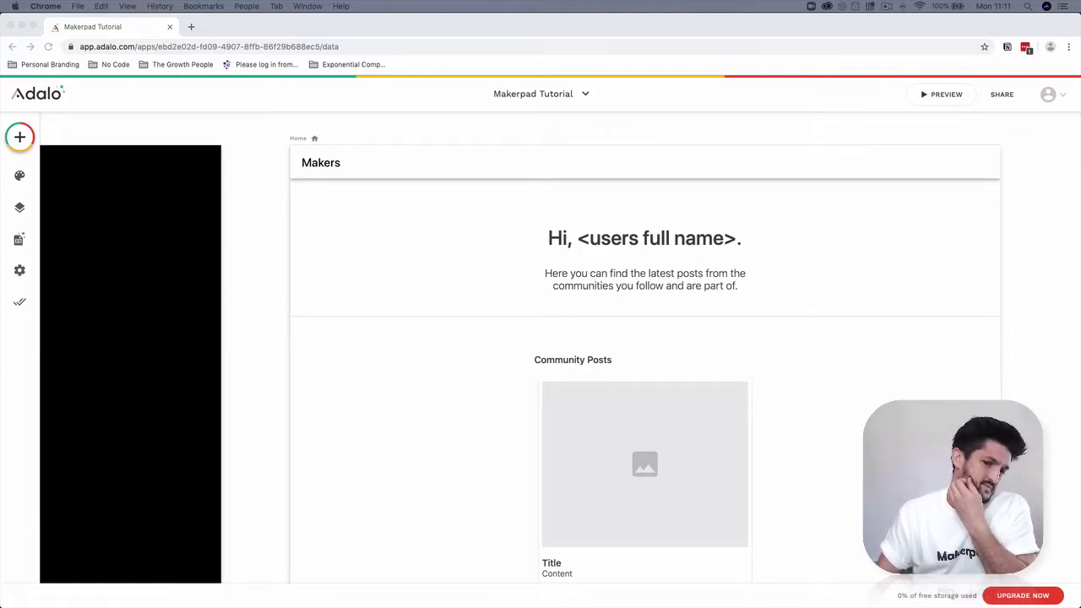
{"action": "left_click", "coordinate": [275, 200]}
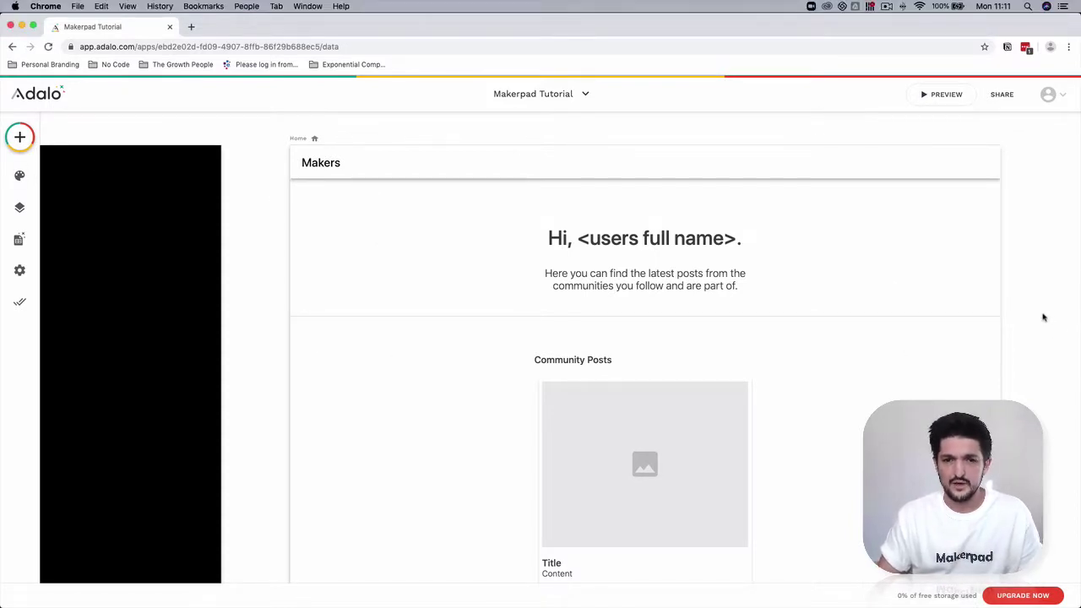
{"action": "scroll", "coordinate": [1044, 320], "scroll_direction": "right", "scroll_amount": 3}
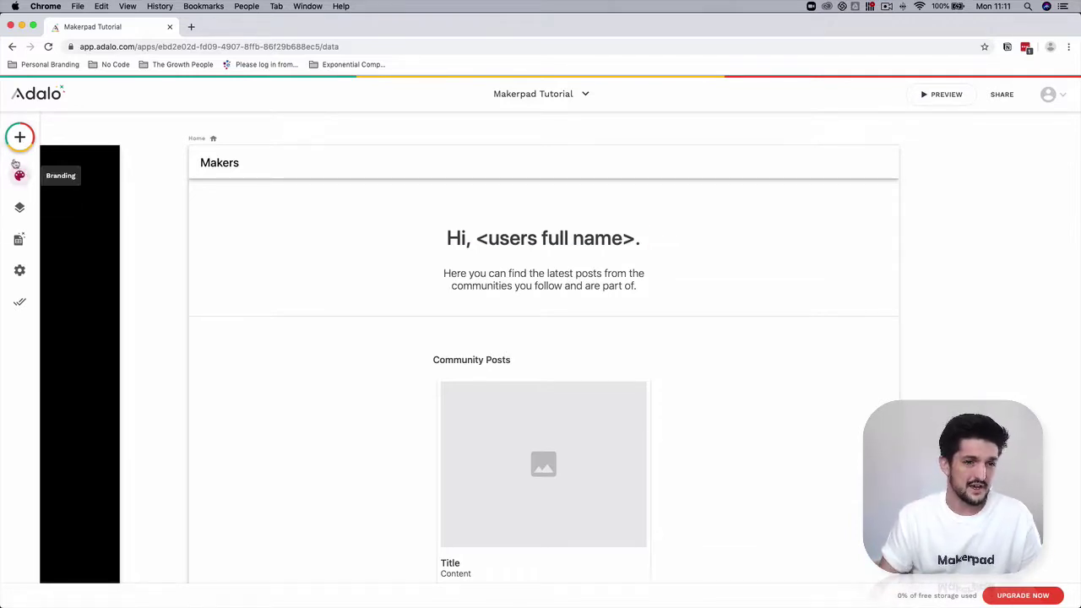
Open the database collections and expand the Communities collection down to its relationship properties.
{"action": "left_click", "coordinate": [19, 239]}
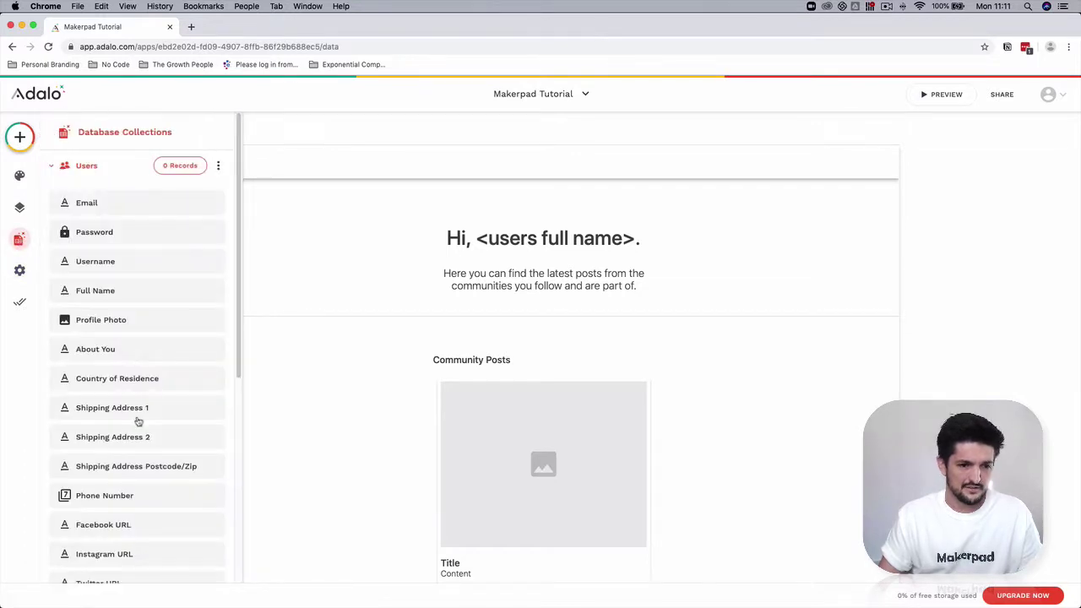
{"action": "scroll", "coordinate": [136, 431], "scroll_direction": "down", "scroll_amount": 5}
{"action": "scroll", "coordinate": [132, 443], "scroll_direction": "down", "scroll_amount": 5}
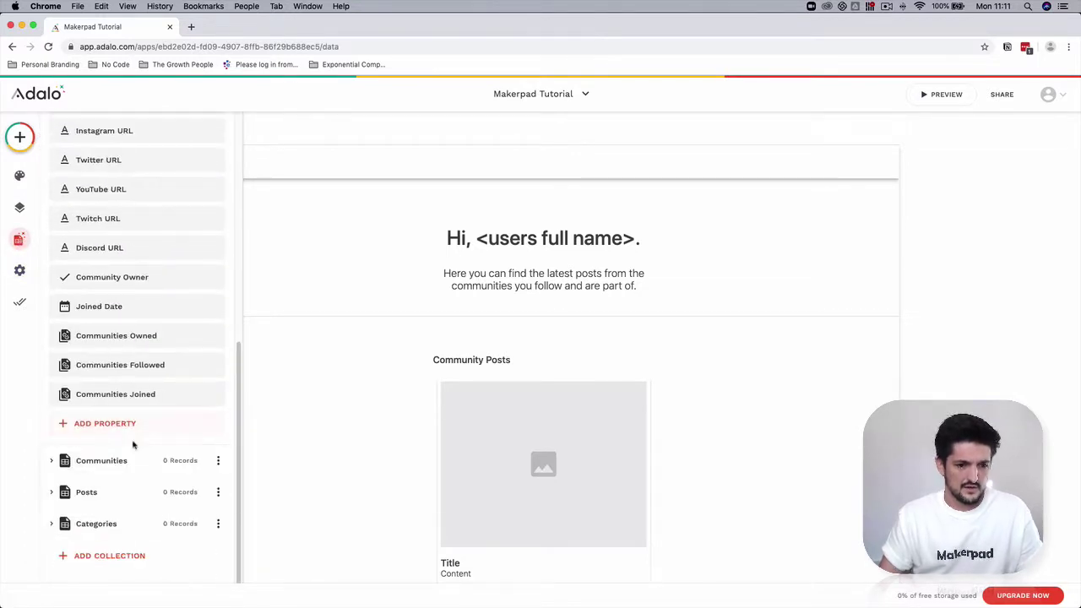
{"action": "left_click", "coordinate": [52, 463]}
{"action": "scroll", "coordinate": [140, 451], "scroll_direction": "down", "scroll_amount": 1}
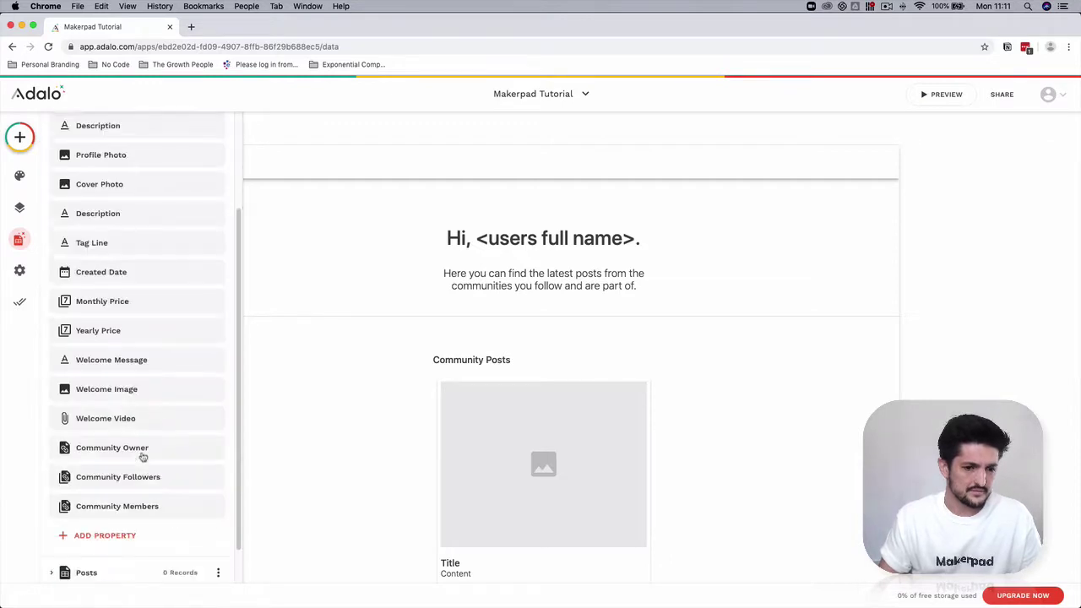
Add a Posts relationship to the Communities collection where a post can only have one community and a community can have multiple posts.
{"action": "left_click", "coordinate": [125, 533]}
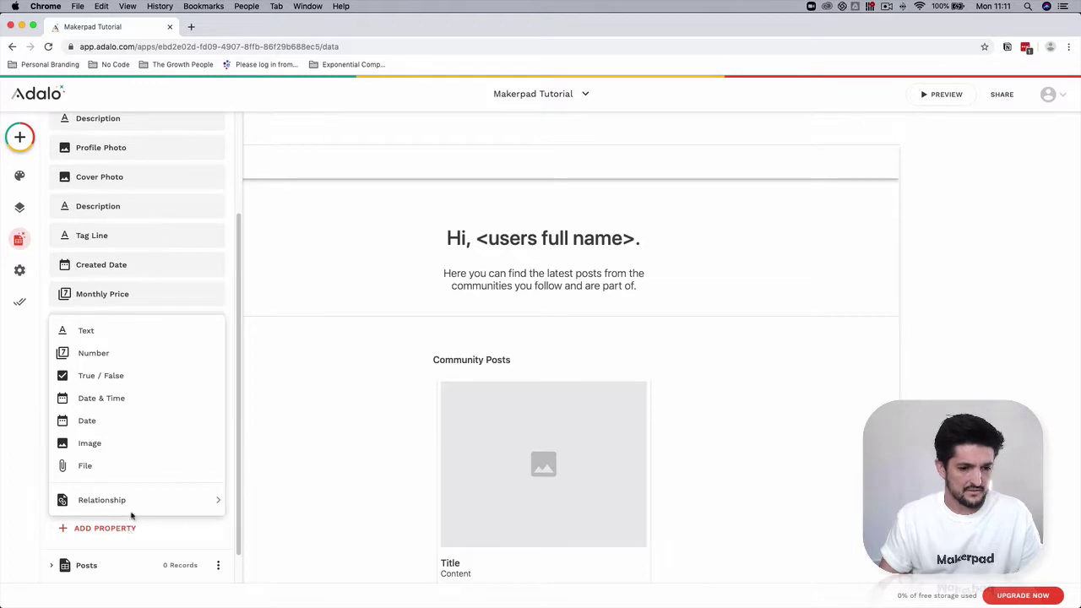
{"action": "mouse_move", "coordinate": [131, 499]}
{"action": "left_click", "coordinate": [268, 545]}
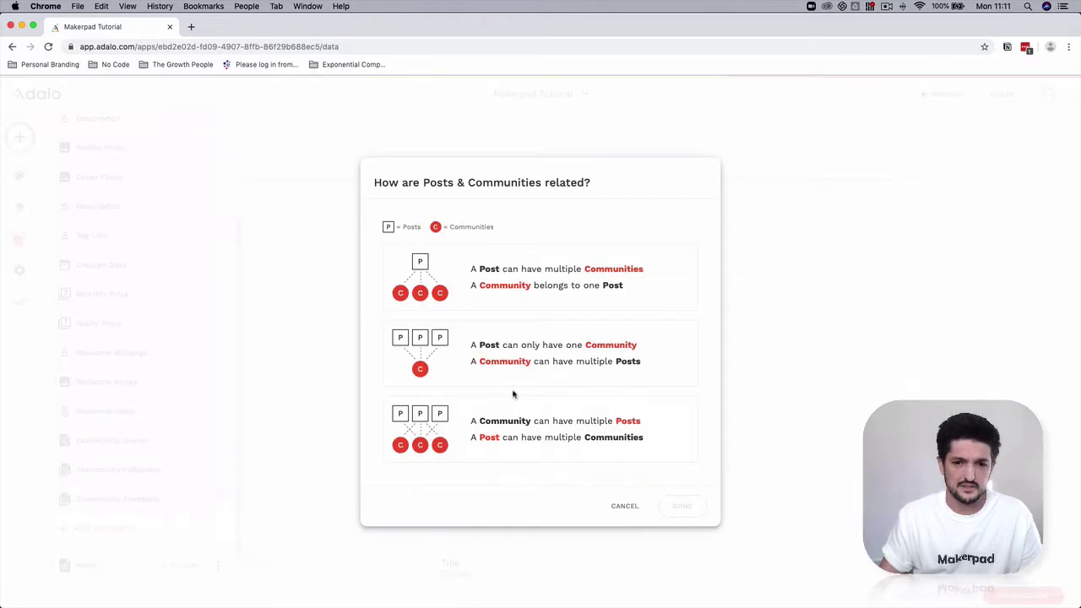
{"action": "left_click", "coordinate": [549, 373]}
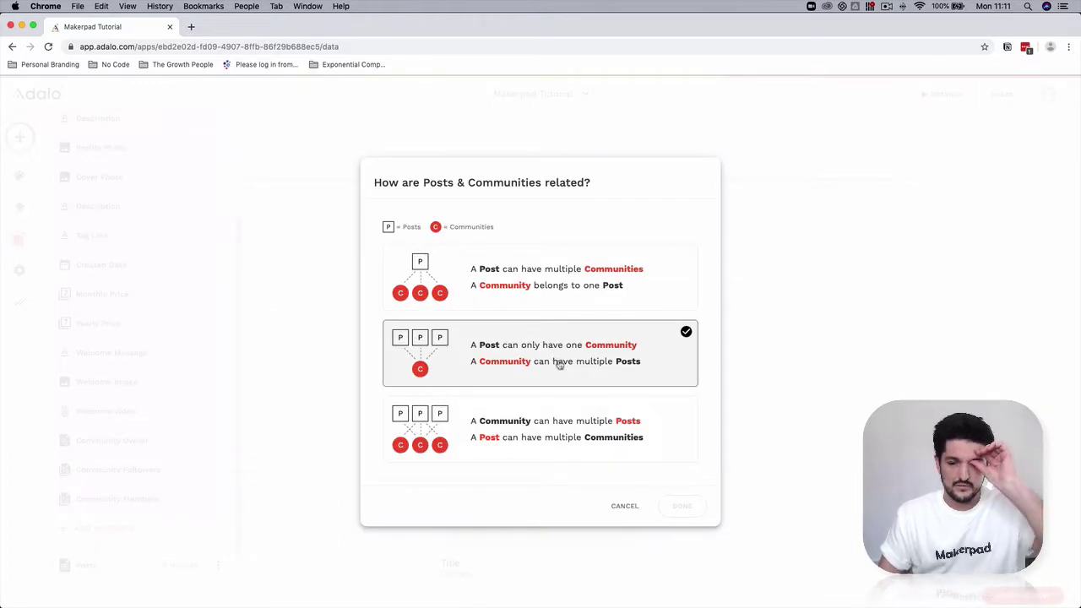
{"action": "left_click", "coordinate": [551, 418]}
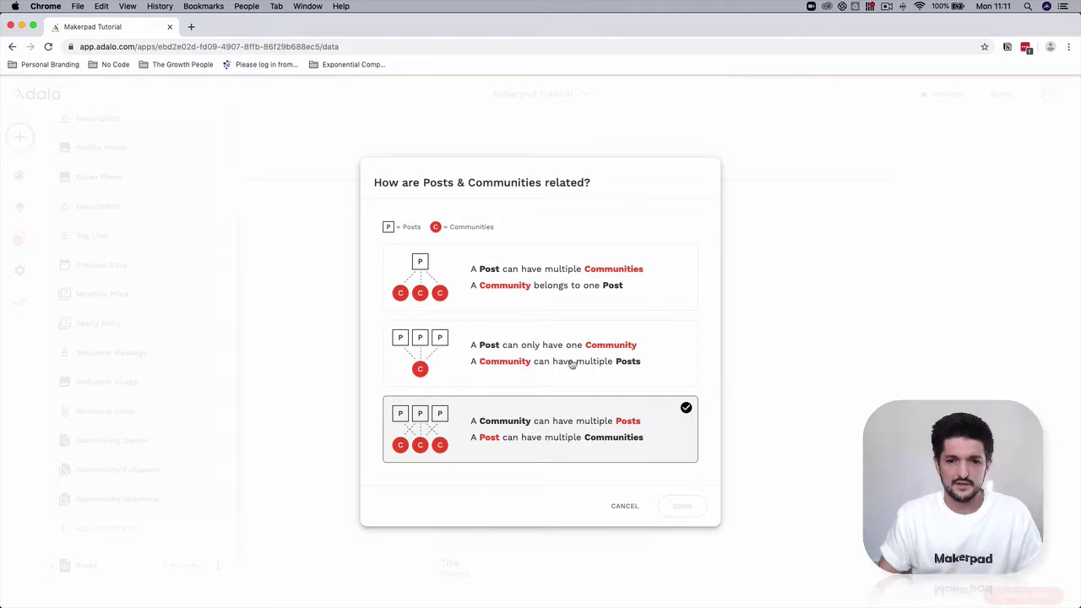
{"action": "left_click", "coordinate": [573, 300]}
{"action": "left_click", "coordinate": [558, 349]}
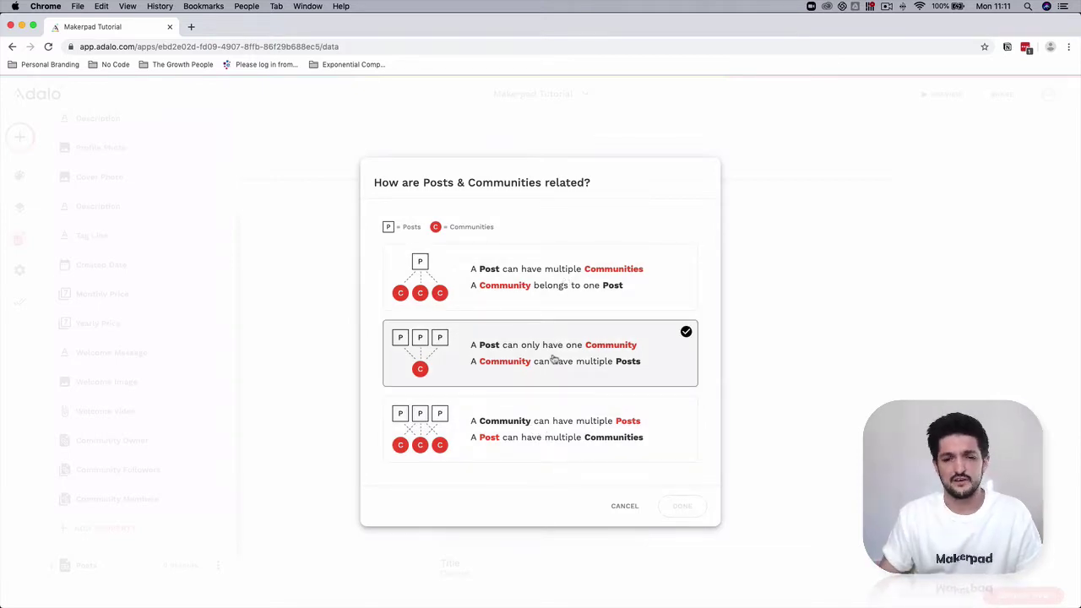
{"action": "left_click", "coordinate": [681, 506]}
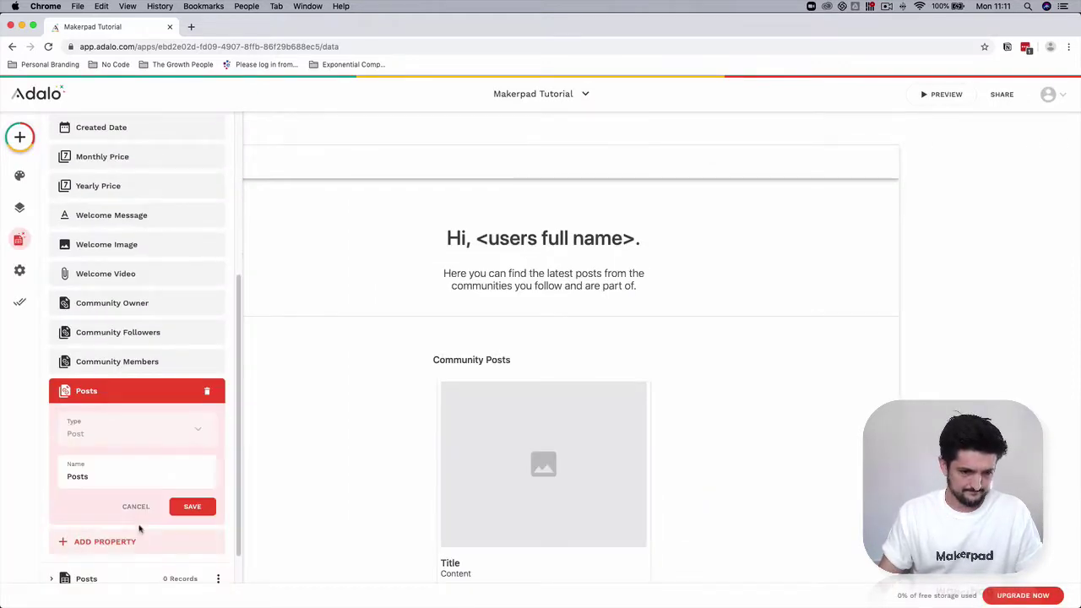
Rename the new Posts relationship property in the Communities collection as "Community Posts" and save it.
{"action": "left_click", "coordinate": [69, 476]}
{"action": "type", "text": "Communit"}
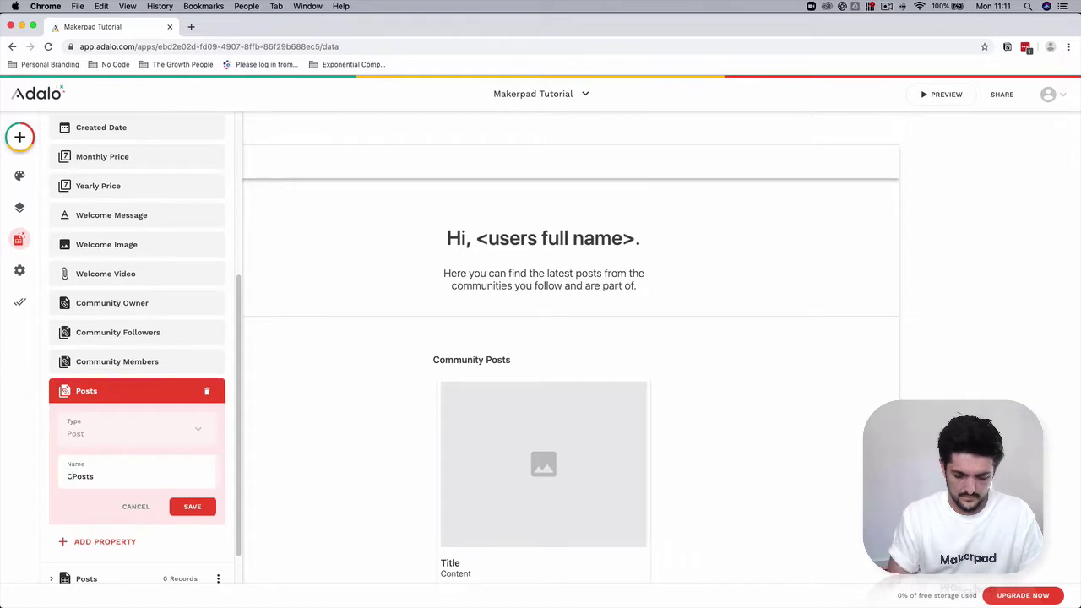
{"action": "type", "text": "y"}
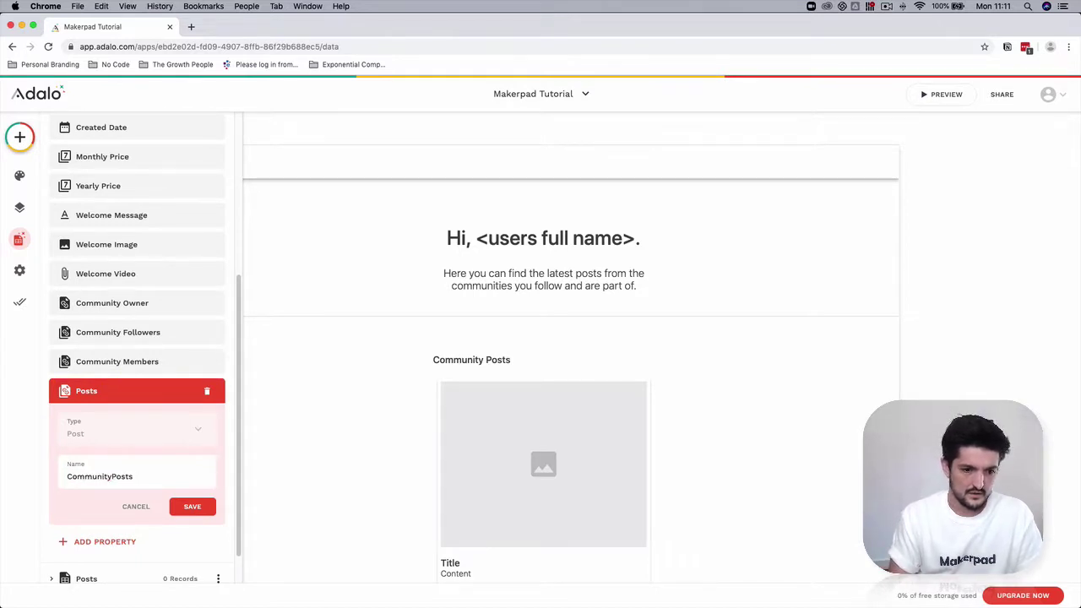
{"action": "left_click", "coordinate": [203, 508]}
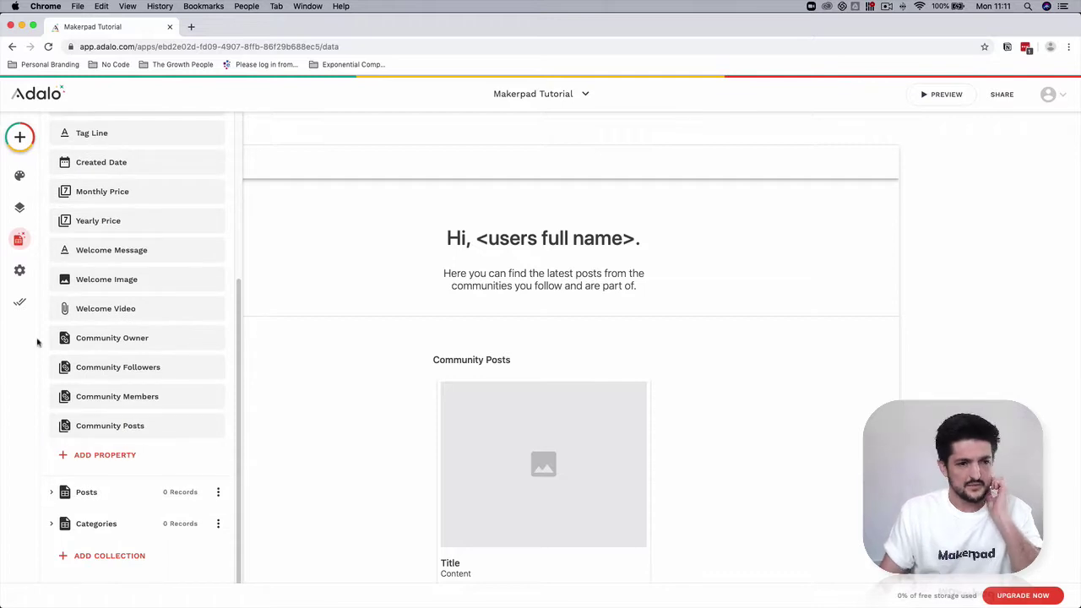
Save the Communities relationship property in the Posts collection under the name "Community" and close the database collections.
{"action": "left_click", "coordinate": [52, 492]}
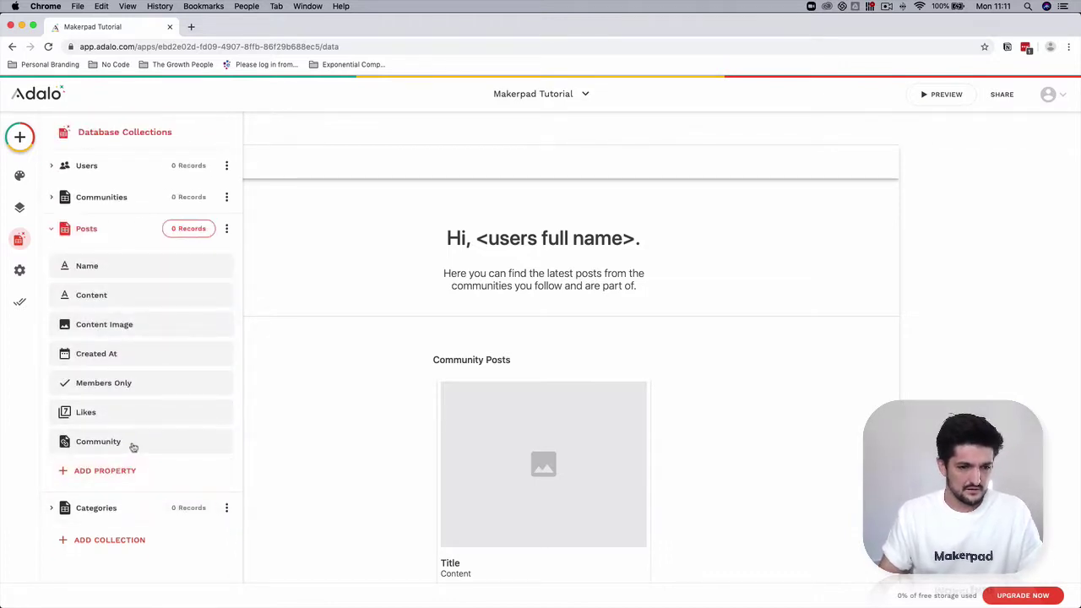
{"action": "left_click", "coordinate": [133, 447]}
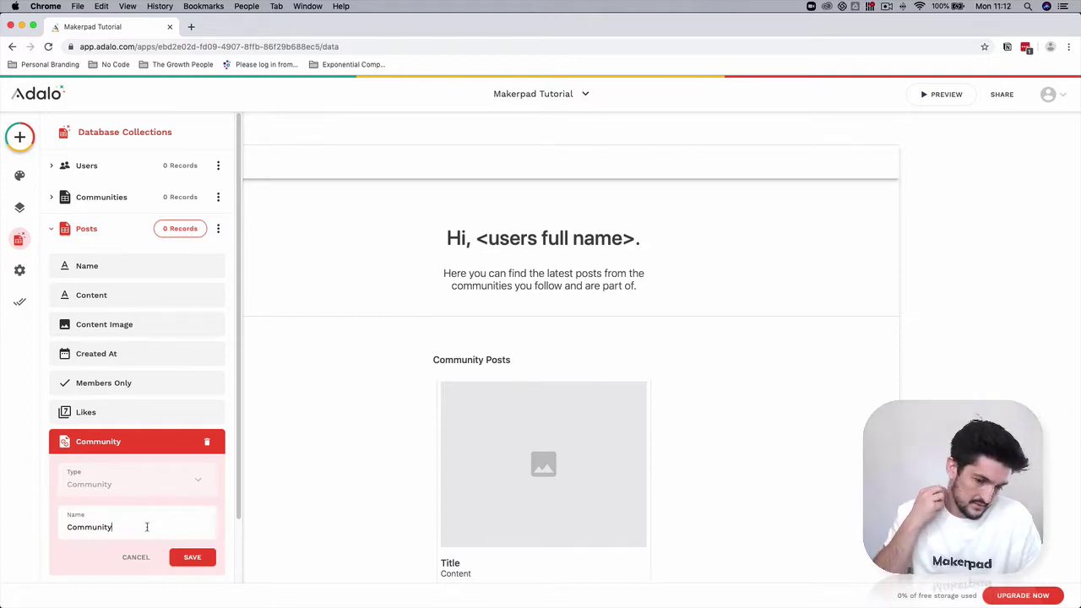
{"action": "type", "text": "Pos"}
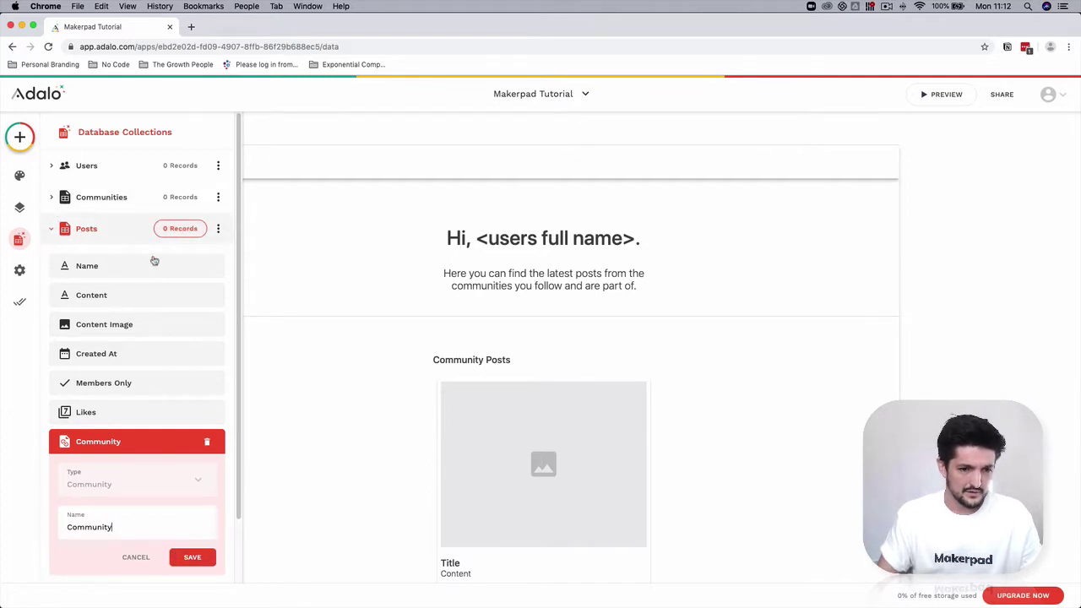
{"action": "left_click", "coordinate": [191, 558]}
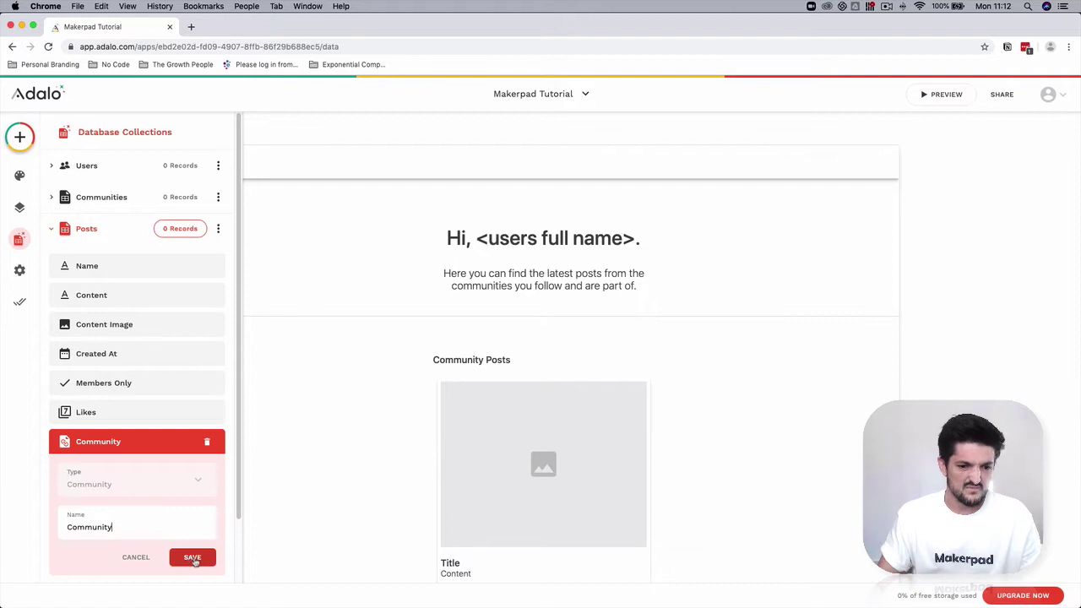
{"action": "left_click", "coordinate": [93, 239]}
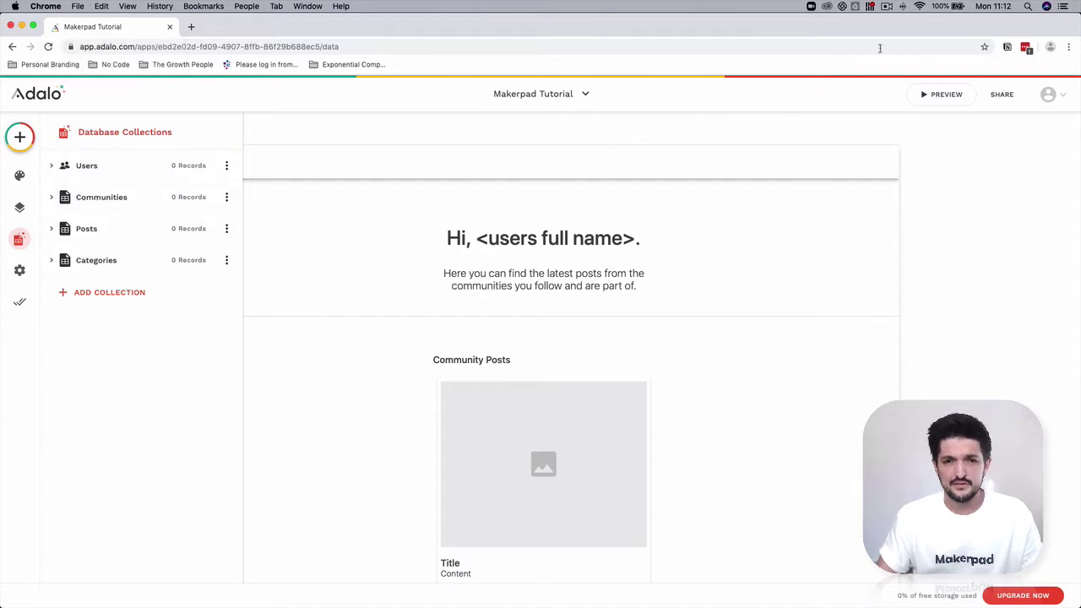
{"action": "left_click", "coordinate": [936, 394]}
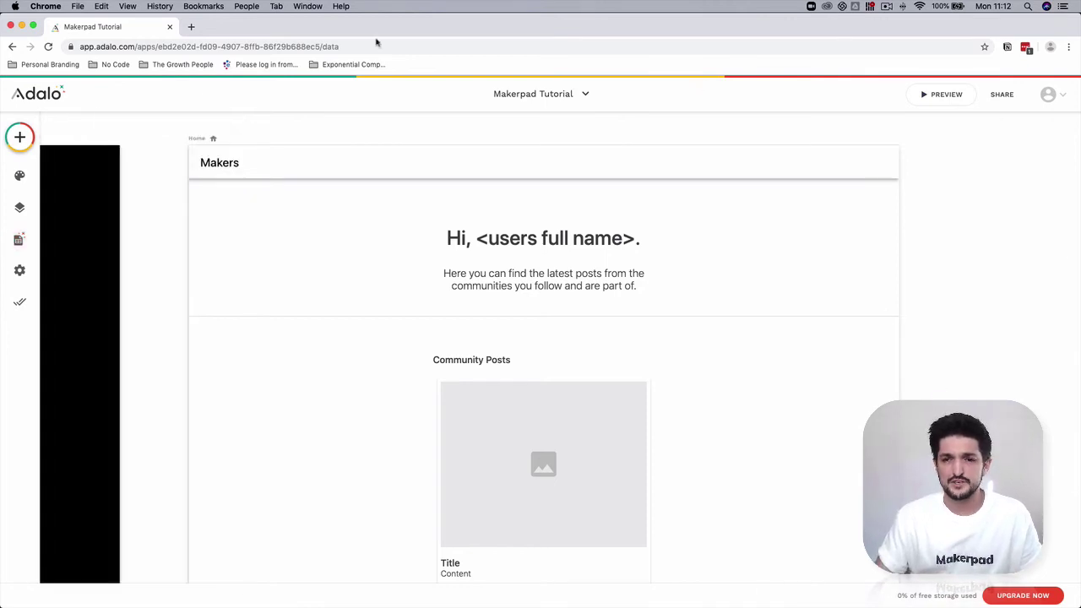